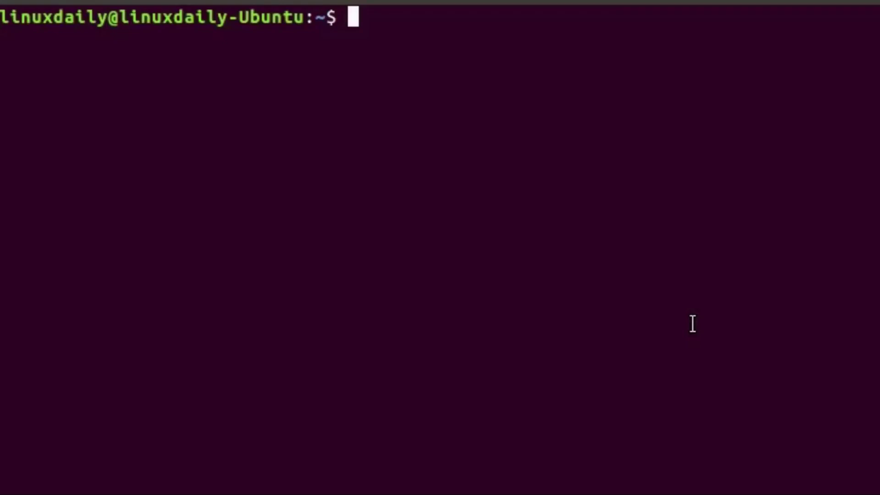
Step: Run the LinuxDaily command to fill the terminal with the falling-character animation
text(Lin)
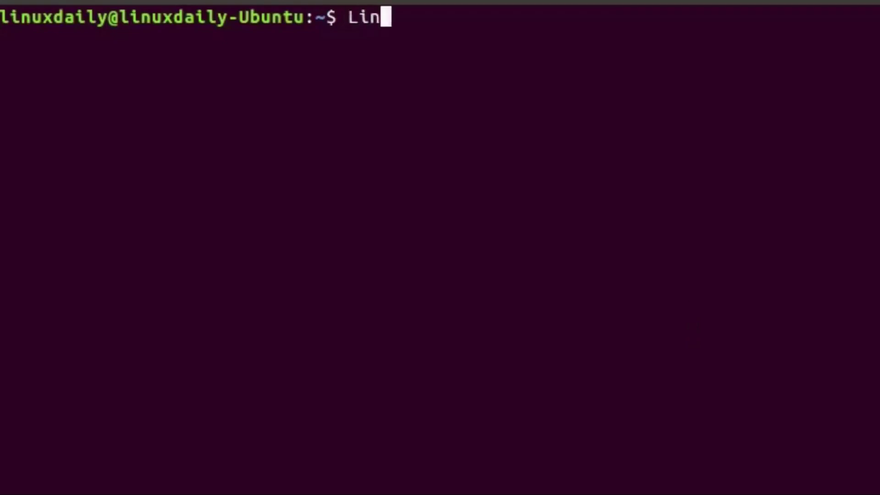
text(uxDaily)
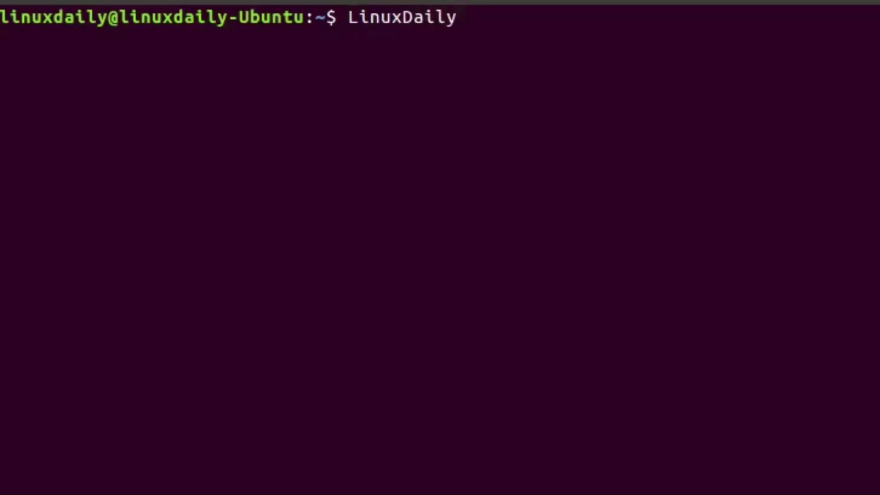
key(Return)
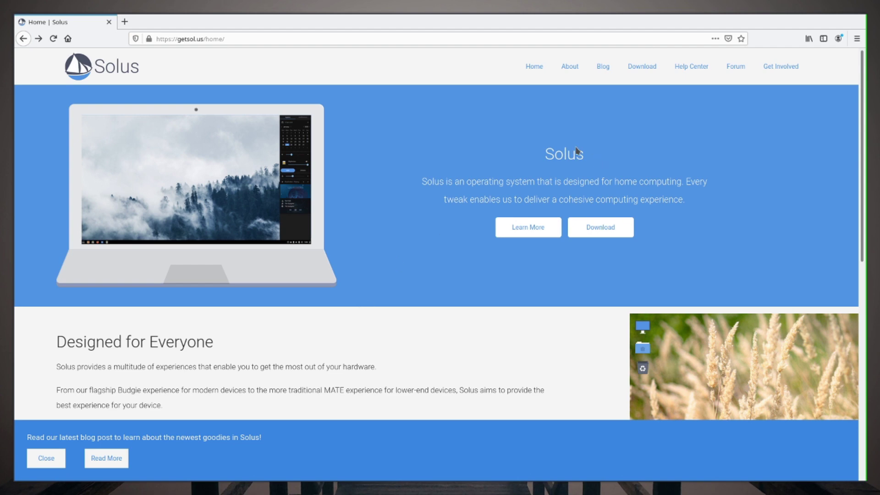
Step: Scroll through the getsol.us home page to look over its sections
drag(541, 153, 594, 160)
click(587, 157)
scroll(337, 234, down, 3)
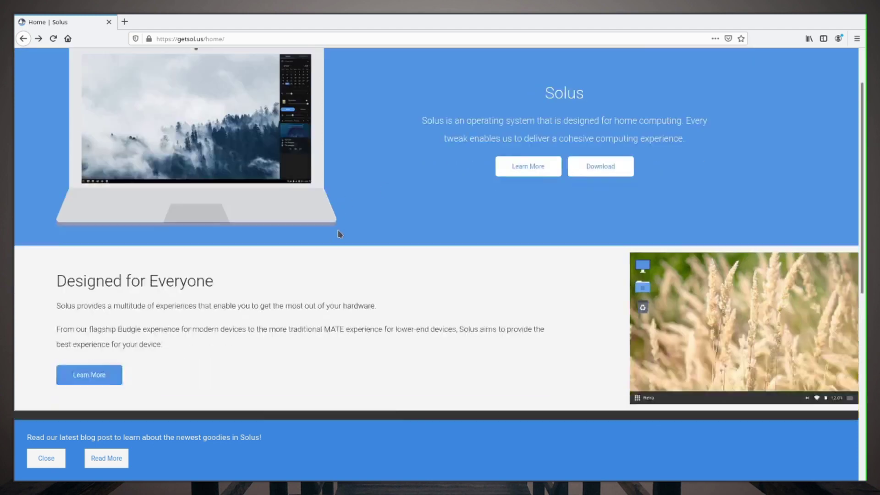
scroll(339, 234, up, 3)
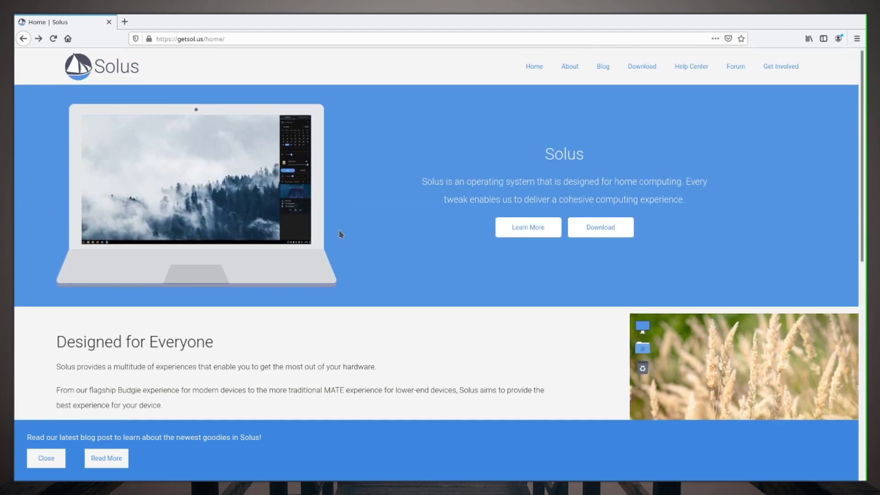
scroll(340, 234, down, 5)
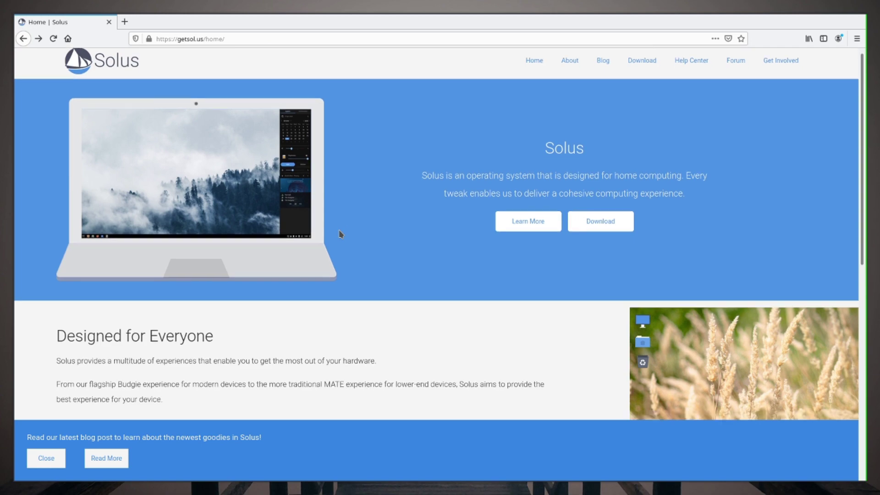
scroll(339, 234, up, 4)
scroll(339, 233, up, 2)
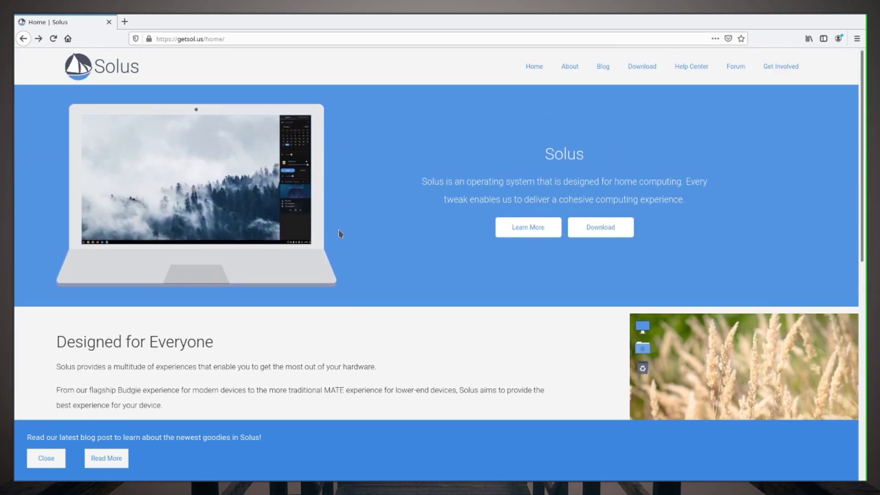
scroll(339, 233, down, 3)
scroll(339, 233, down, 5)
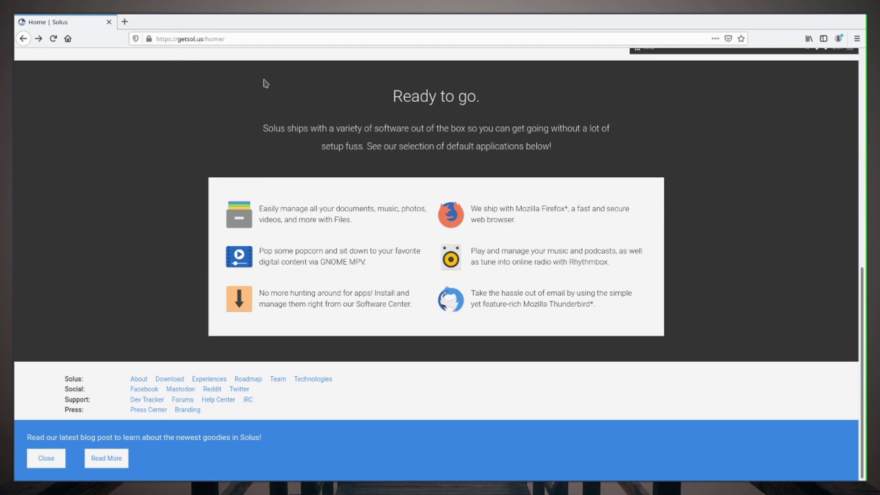
scroll(263, 82, up, 8)
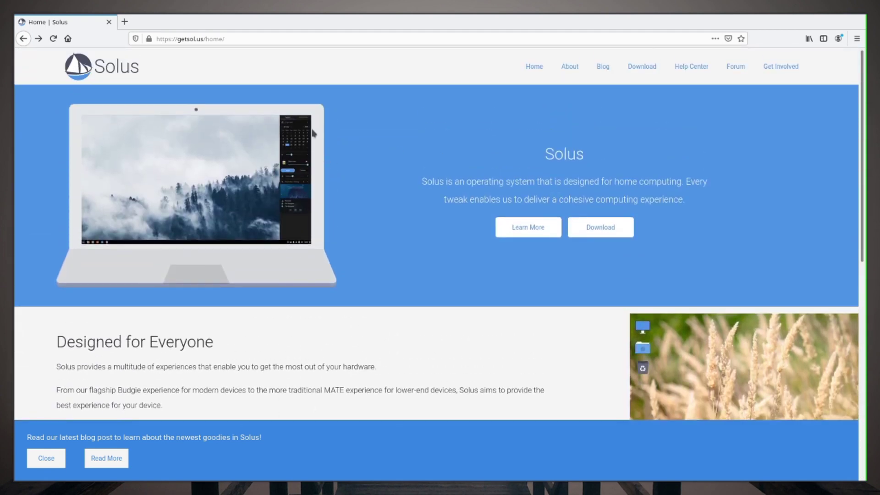
scroll(246, 249, down, 3)
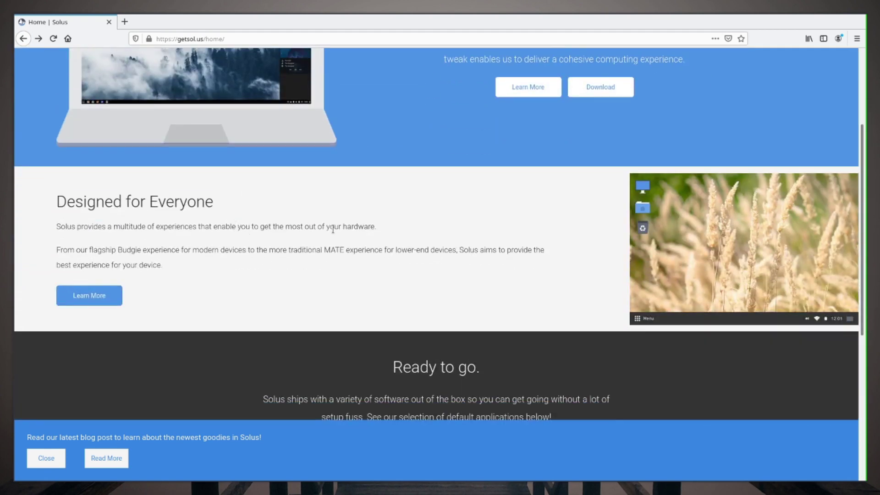
scroll(335, 229, down, 6)
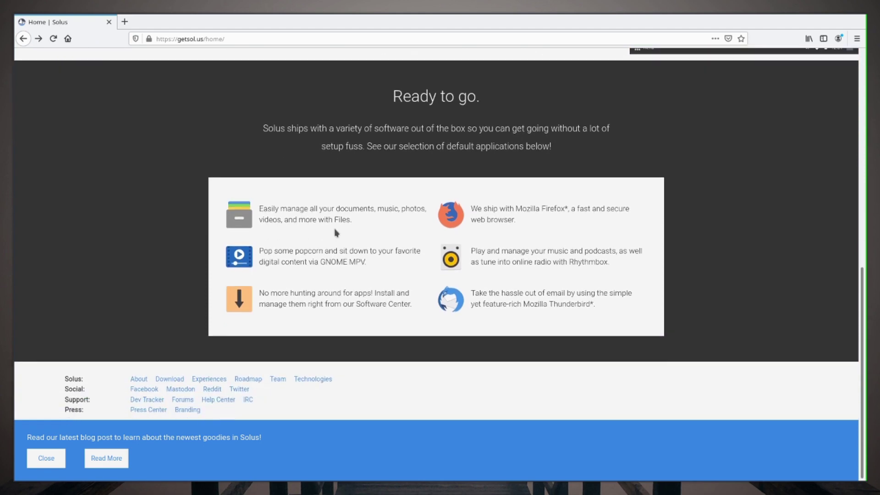
scroll(336, 232, up, 2)
scroll(335, 232, up, 6)
scroll(306, 238, down, 3)
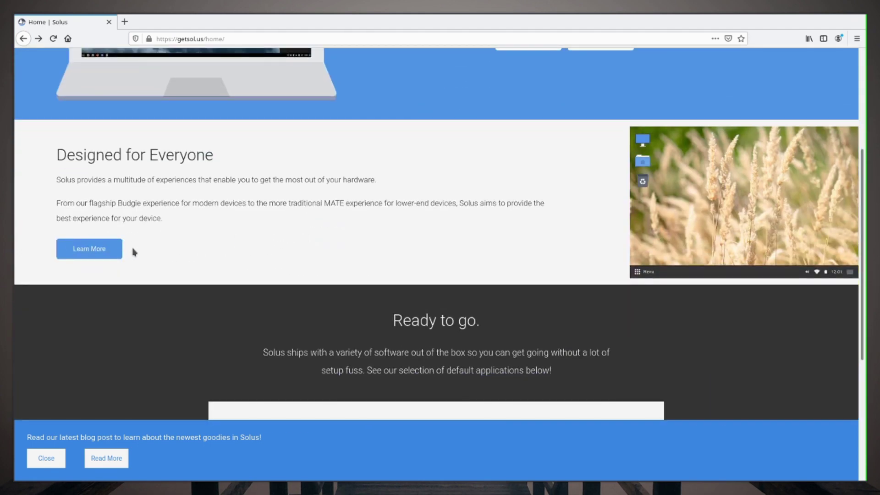
Step: Open the Experiences page via Learn More, read the Plasma section, then go to Download
click(115, 249)
scroll(526, 249, down, 4)
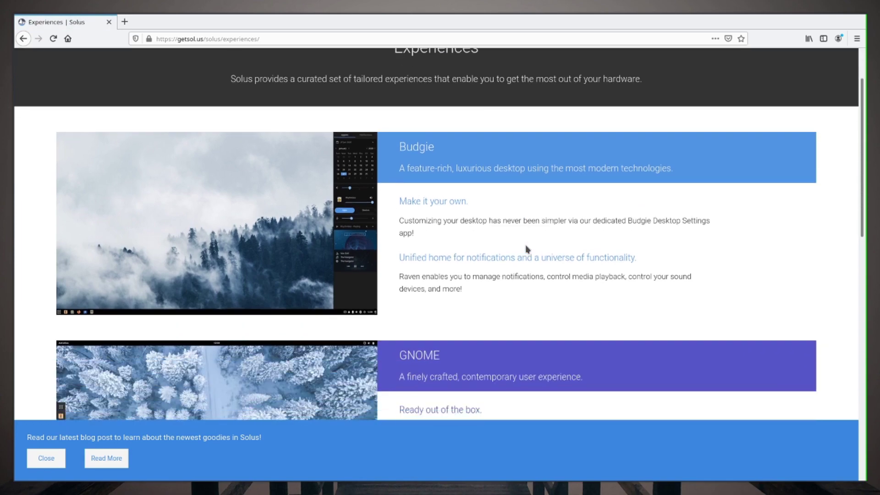
scroll(527, 249, down, 10)
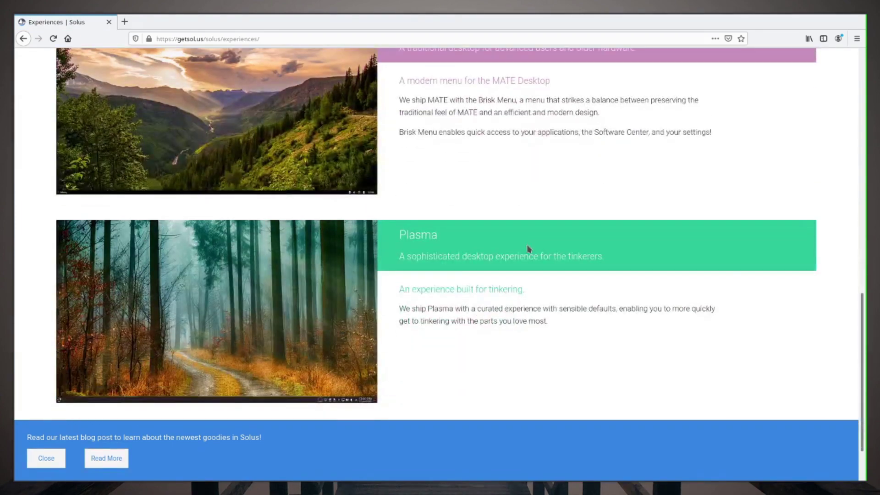
scroll(508, 273, up, 4)
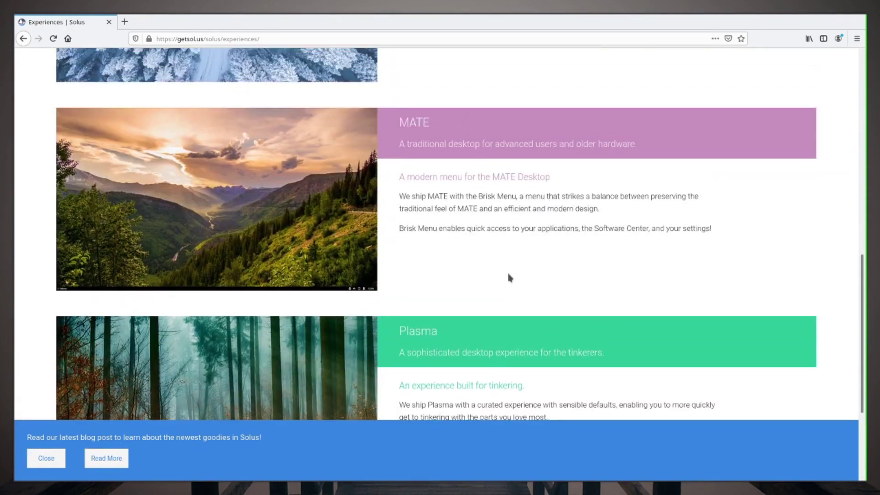
scroll(507, 270, down, 3)
double_click(436, 195)
click(464, 195)
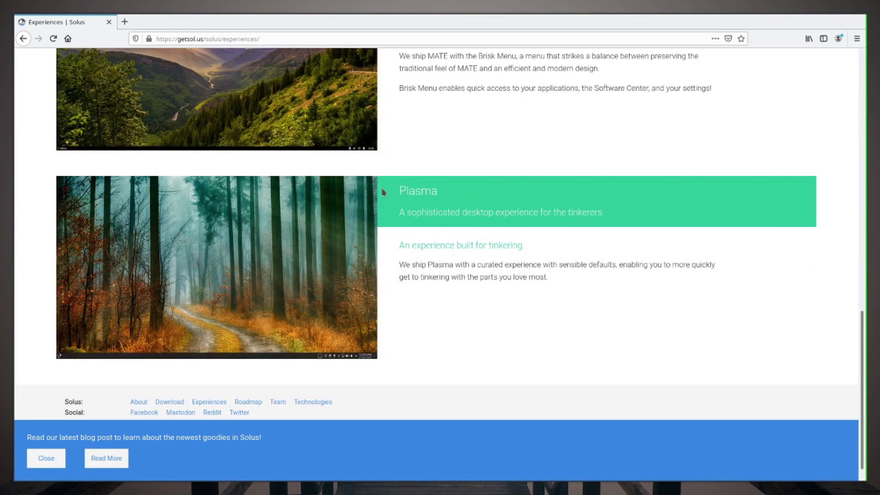
drag(401, 191, 477, 196)
click(481, 193)
scroll(483, 192, up, 5)
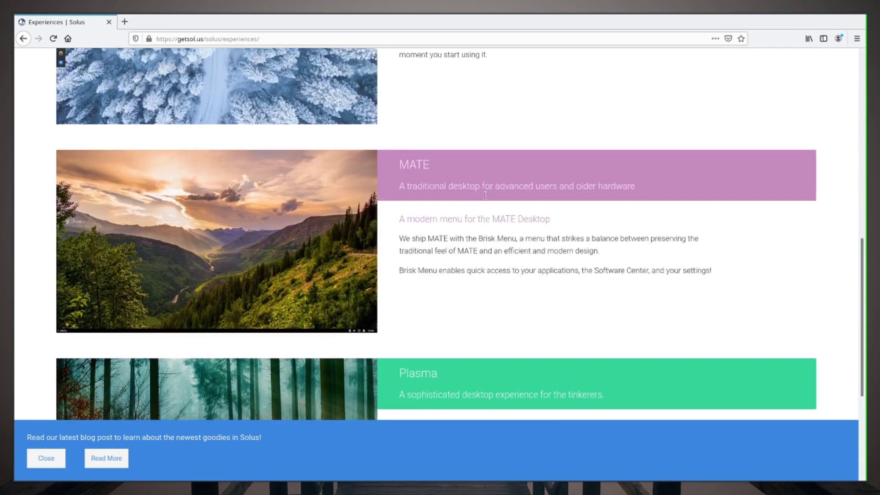
scroll(486, 199, up, 8)
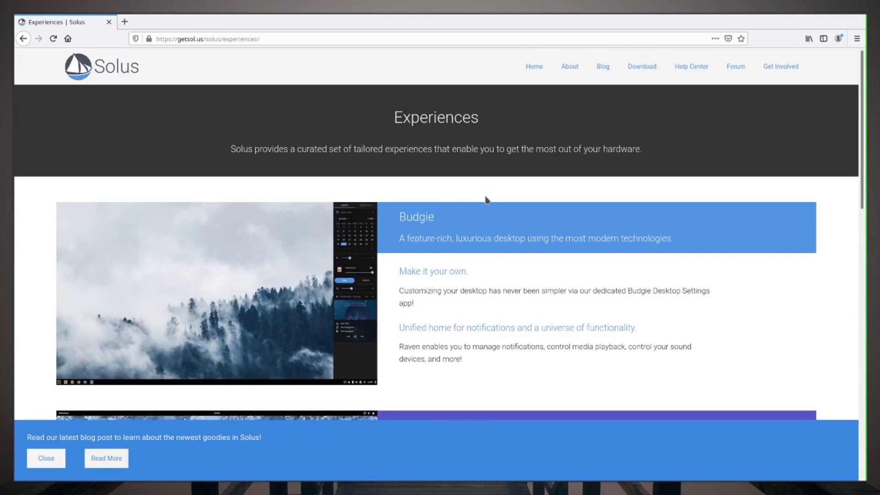
click(640, 66)
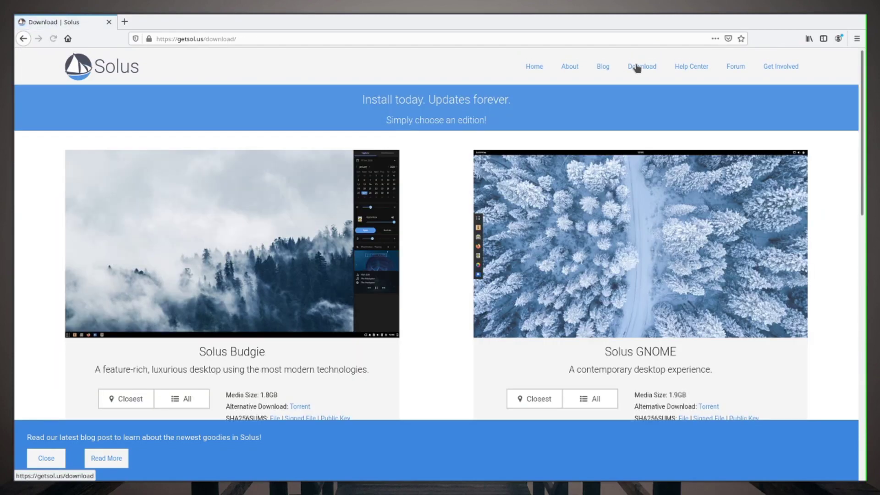
Step: Read the Download page's edition media sizes and the 64-bit processor requirement
scroll(621, 111, down, 10)
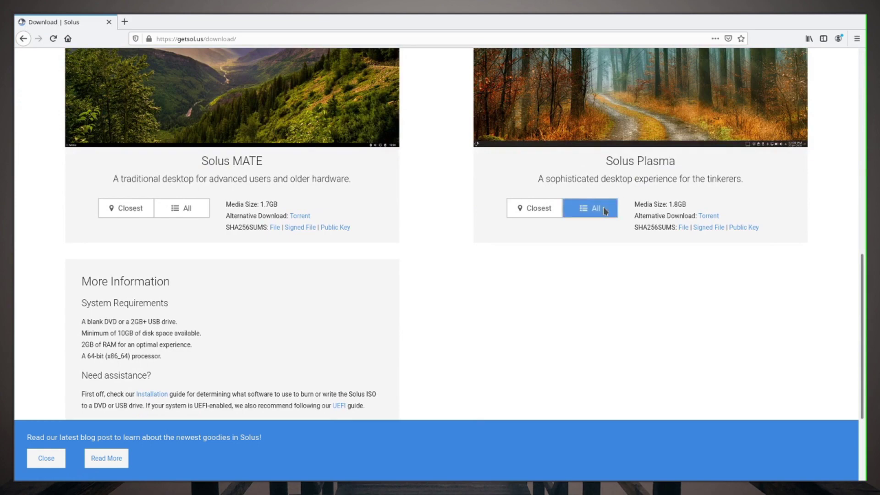
scroll(650, 184, down, 3)
scroll(618, 179, up, 5)
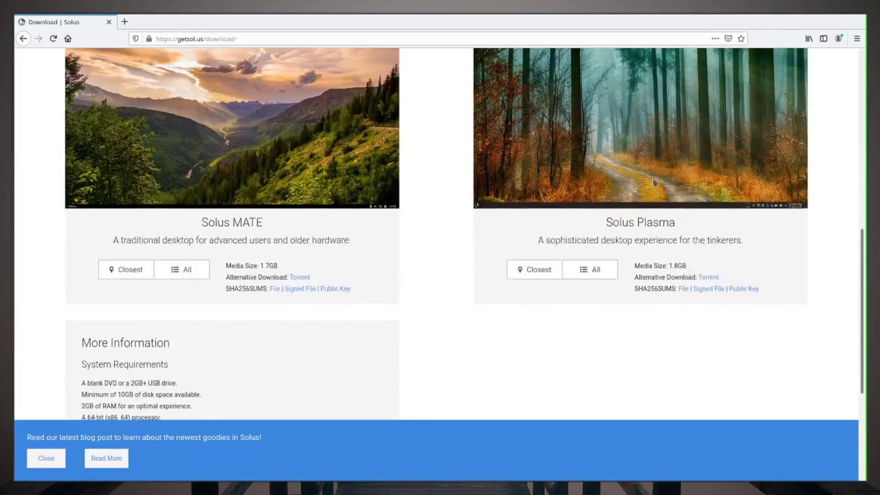
scroll(595, 178, down, 1)
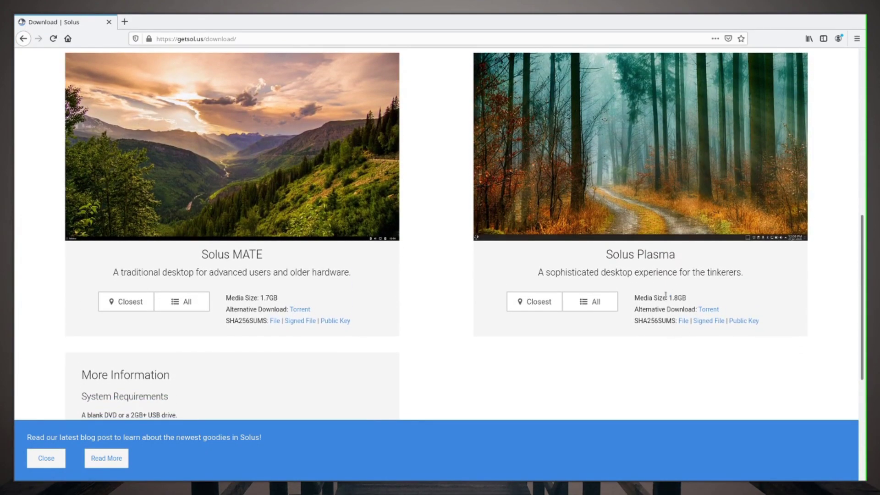
scroll(357, 293, up, 5)
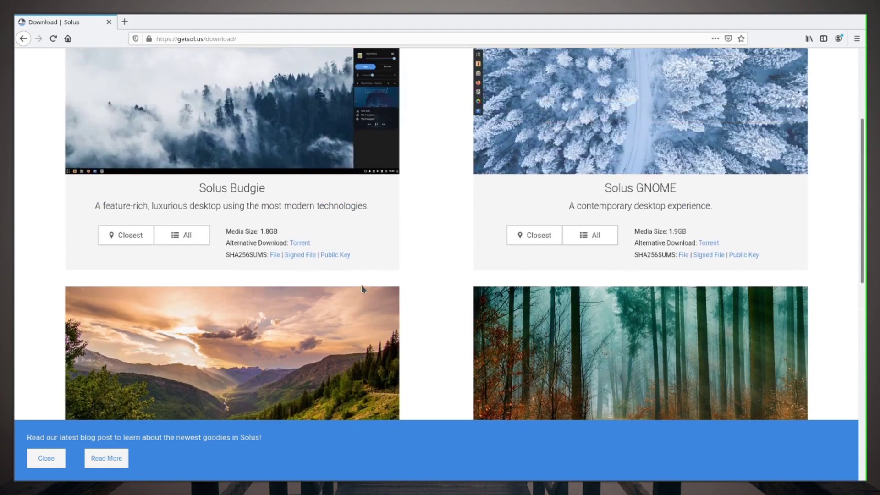
drag(646, 232, 683, 235)
click(683, 235)
scroll(687, 236, up, 3)
scroll(672, 235, down, 2)
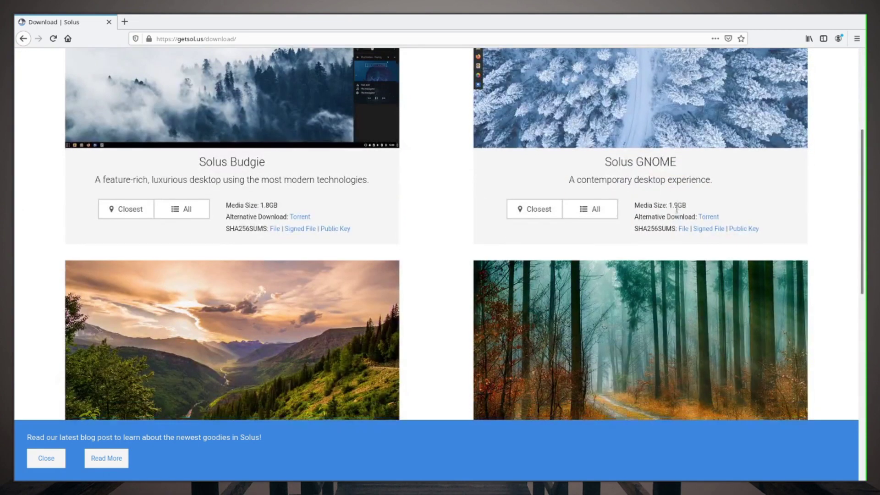
scroll(676, 211, down, 8)
scroll(677, 211, down, 3)
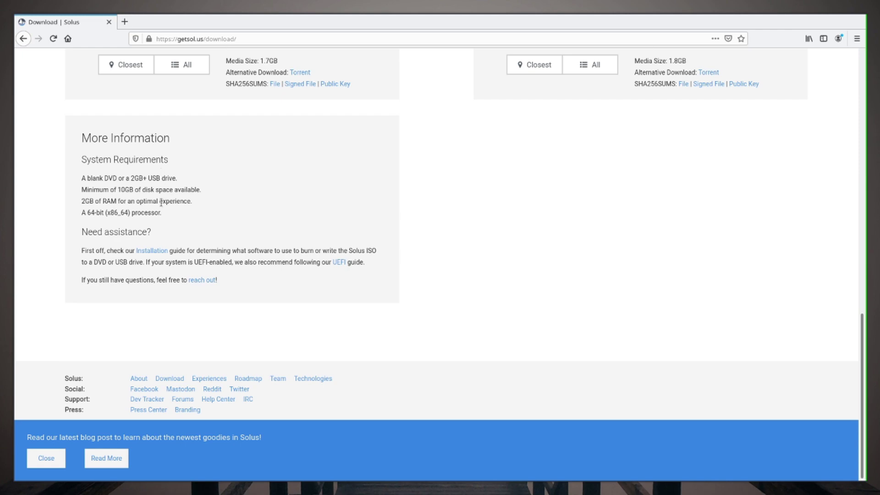
drag(155, 212, 78, 215)
click(141, 221)
scroll(457, 307, up, 5)
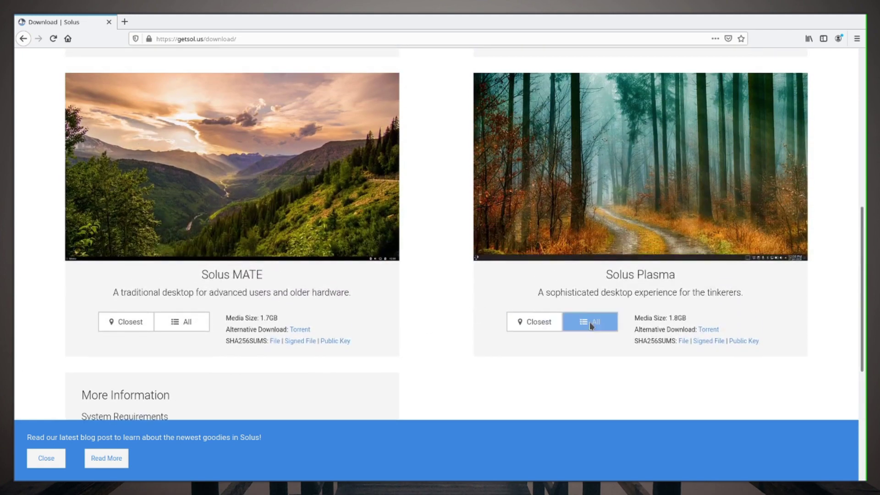
Step: Save Solus-4.1-Plasma.iso to disk from the Rochester (US) mirror under Solus Plasma
click(590, 323)
click(567, 391)
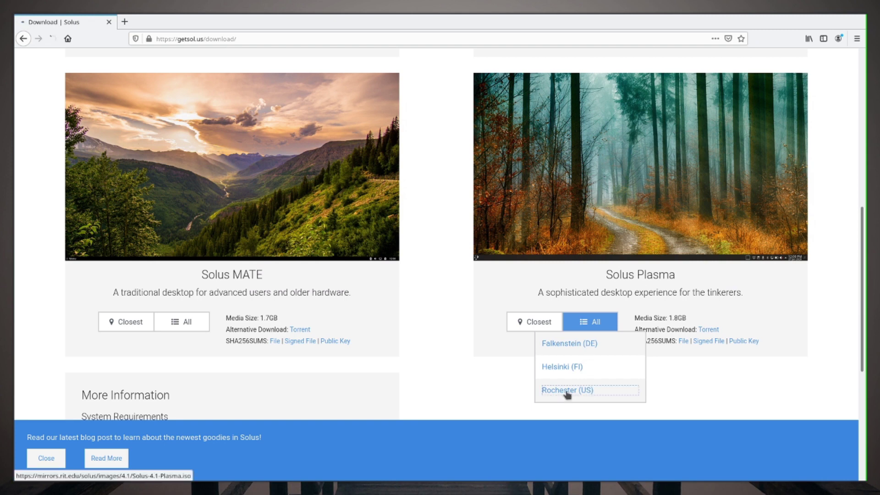
click(276, 237)
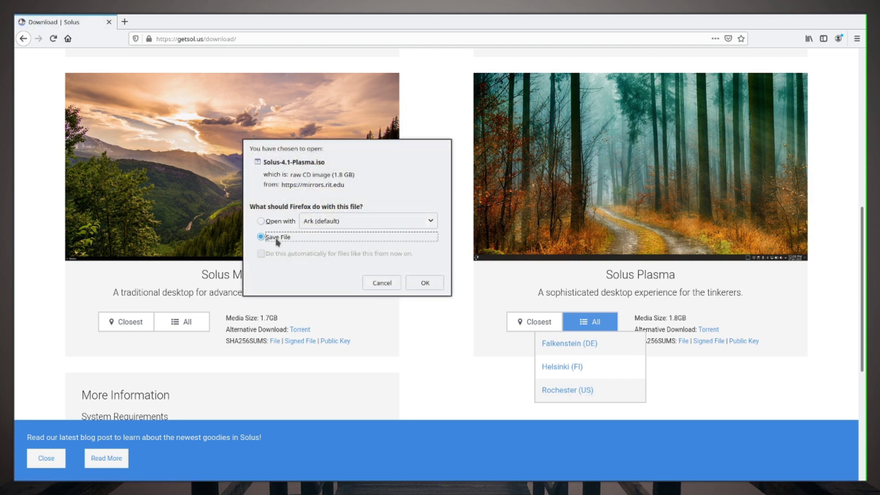
click(423, 287)
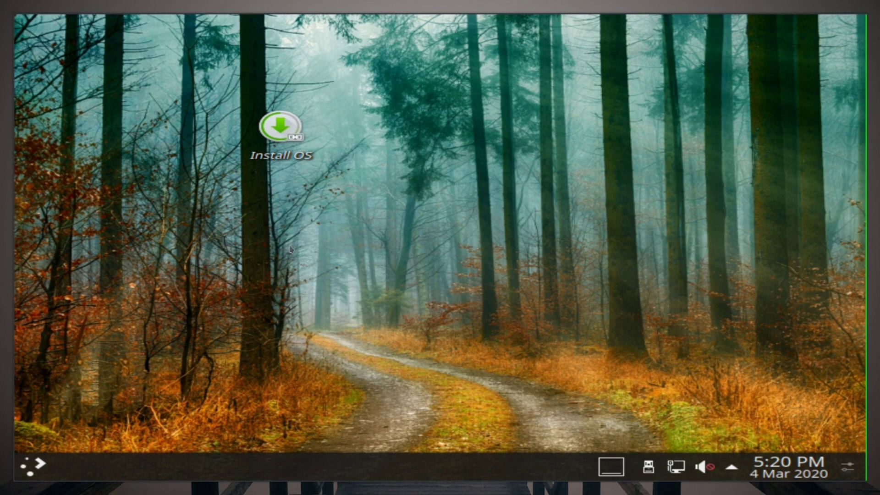
Step: Move the Install OS icon to the top-left, browse the launcher's Applications, then launch the installer
drag(293, 128, 187, 41)
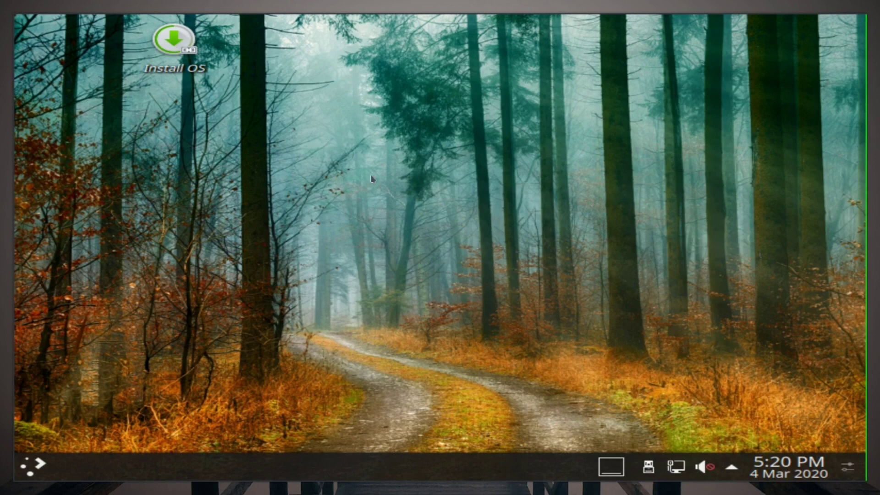
drag(304, 102, 546, 192)
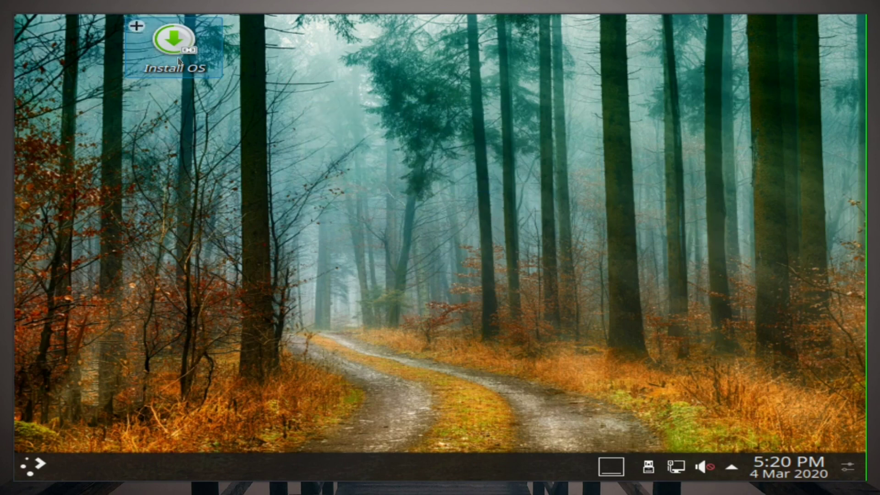
click(51, 464)
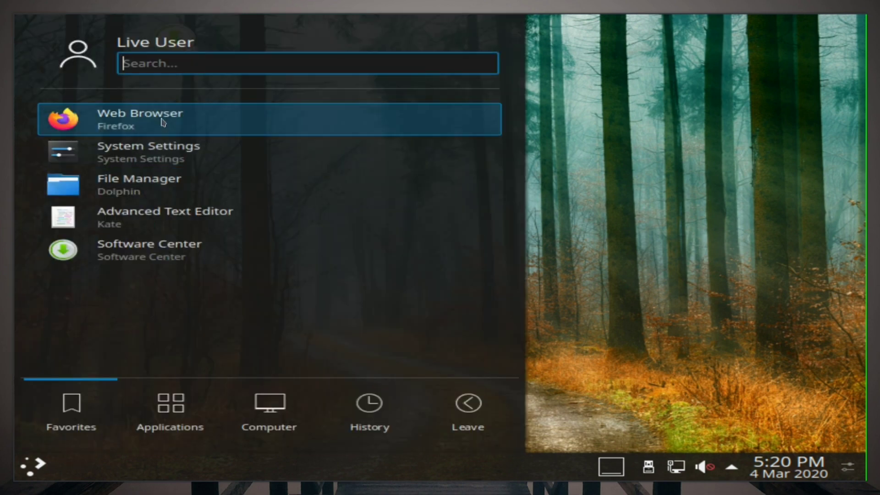
click(179, 408)
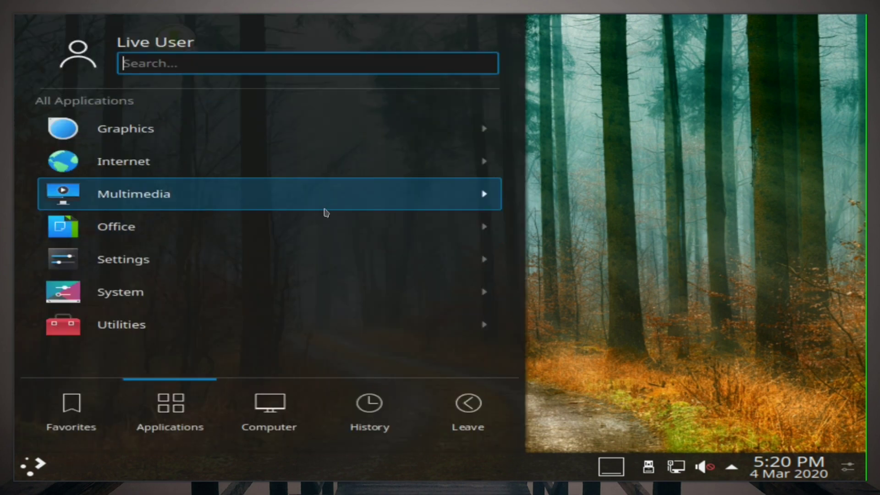
key(Escape)
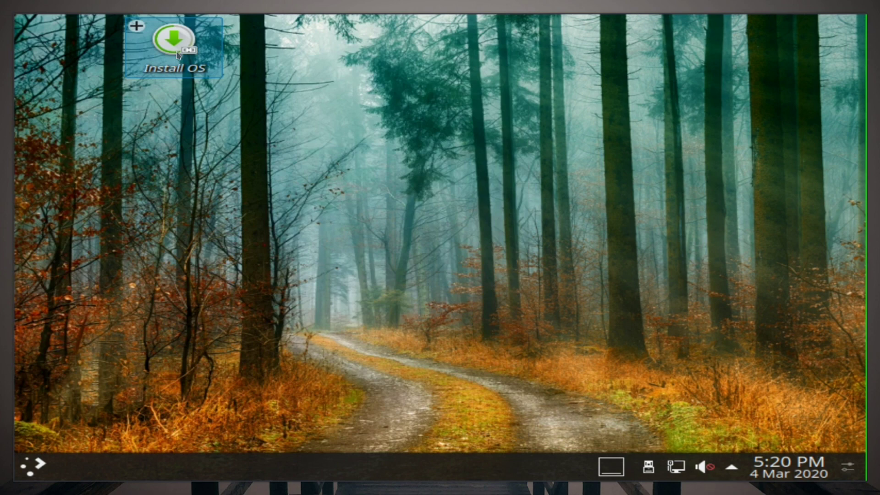
click(178, 54)
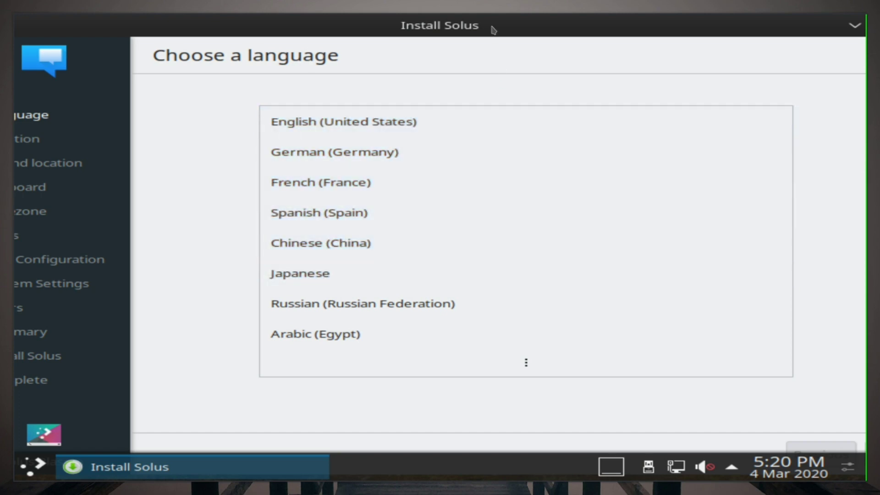
Step: Choose English (United States) as language and accept the location and English (US) keyboard
drag(483, 29, 401, 27)
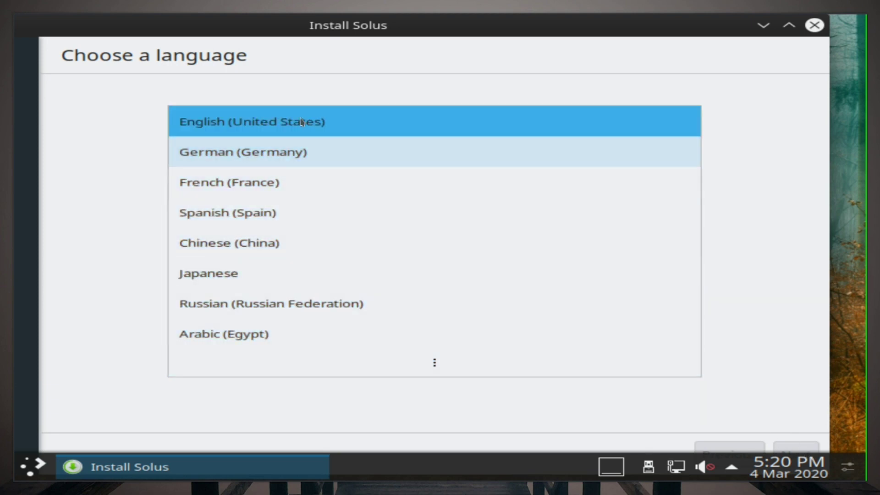
click(323, 131)
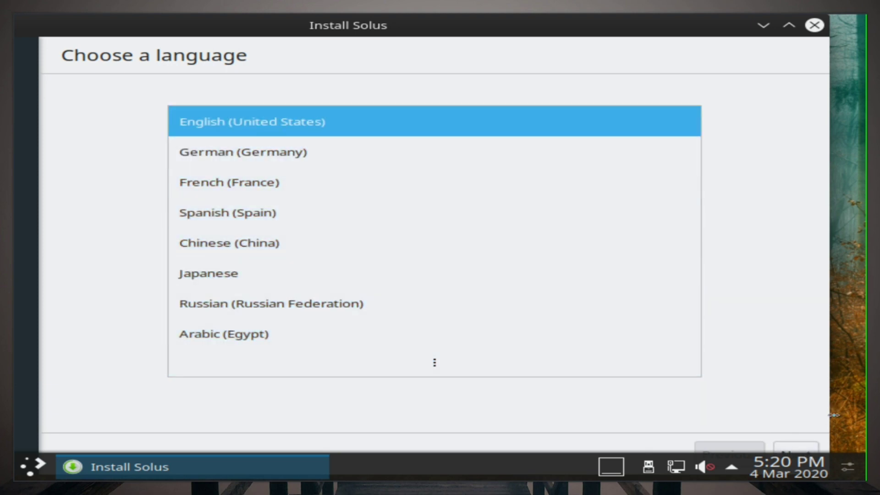
click(799, 449)
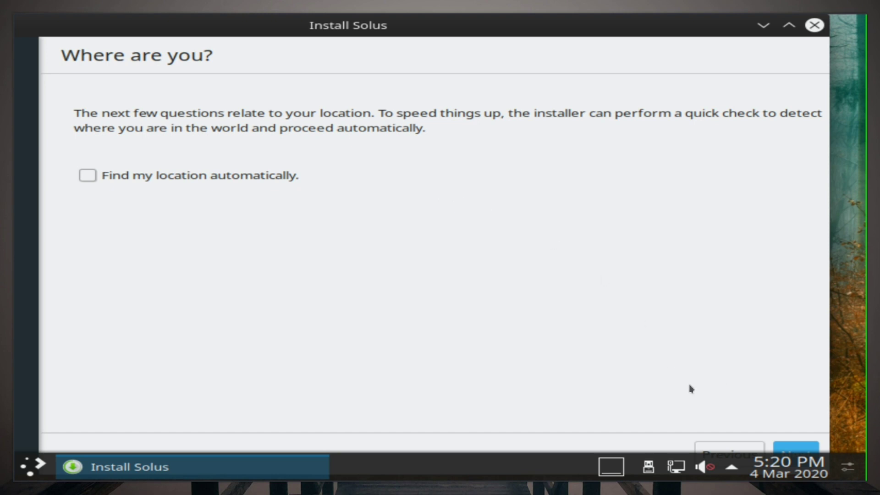
click(802, 453)
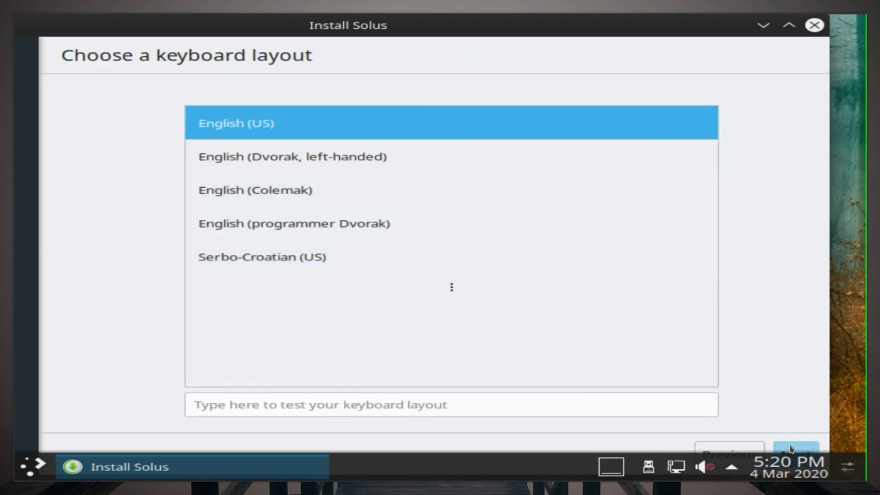
click(791, 449)
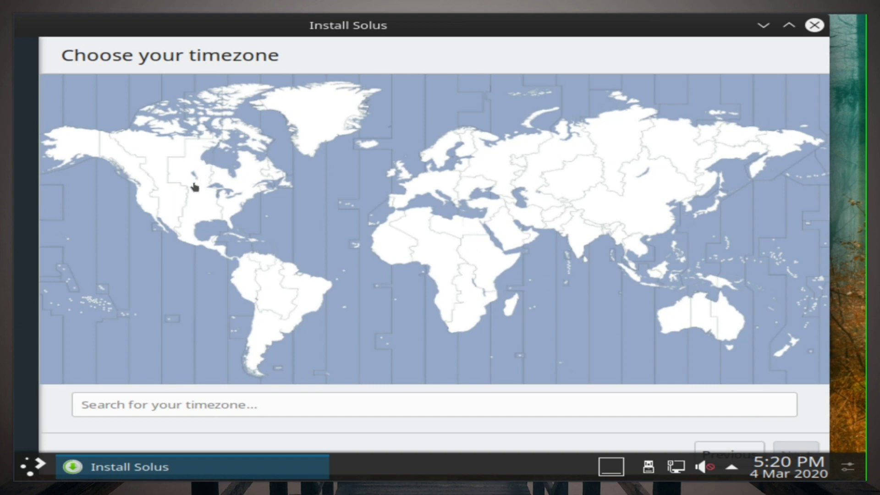
Step: Set the timezone to Chicago on the map and continue to disk selection
click(194, 186)
click(165, 190)
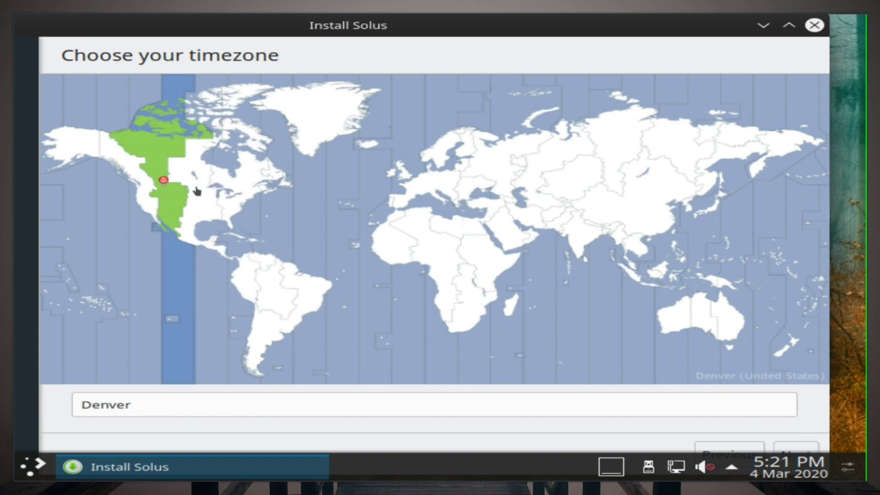
click(212, 183)
click(177, 186)
click(203, 191)
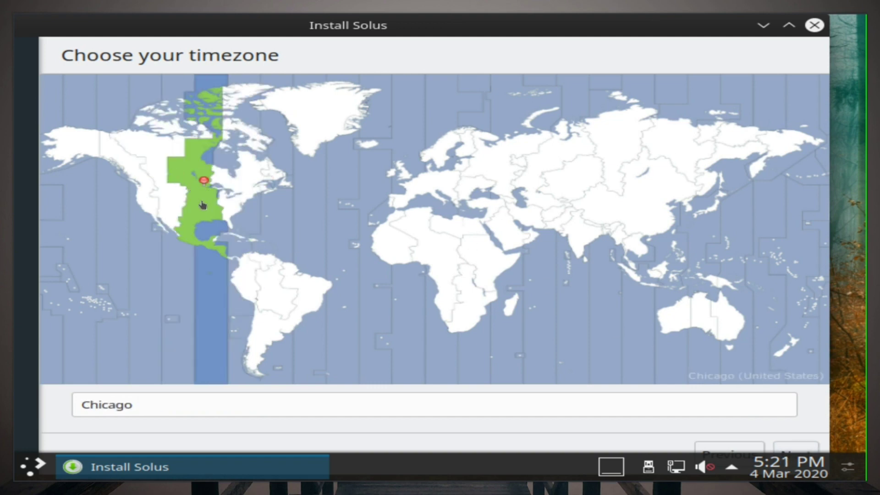
click(805, 450)
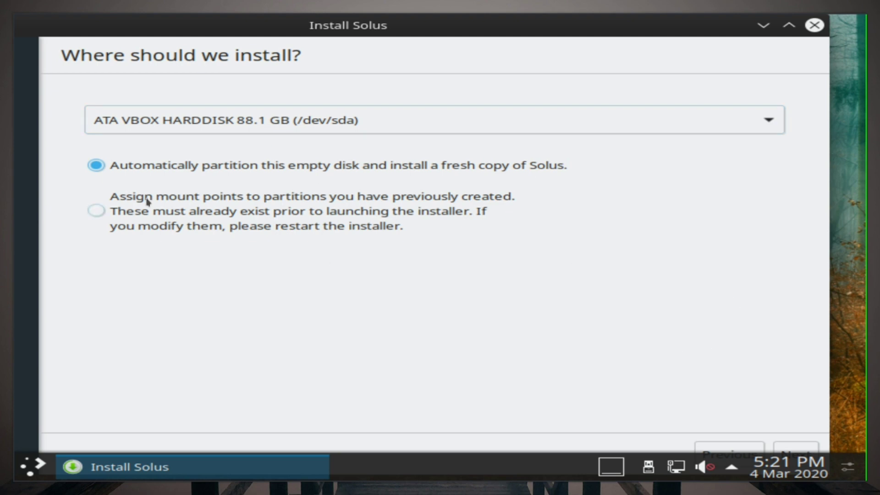
Step: Automatically partition the 88.1 GB disk without LVM or encryption, and enter hostname linuxdaily
click(496, 165)
click(807, 449)
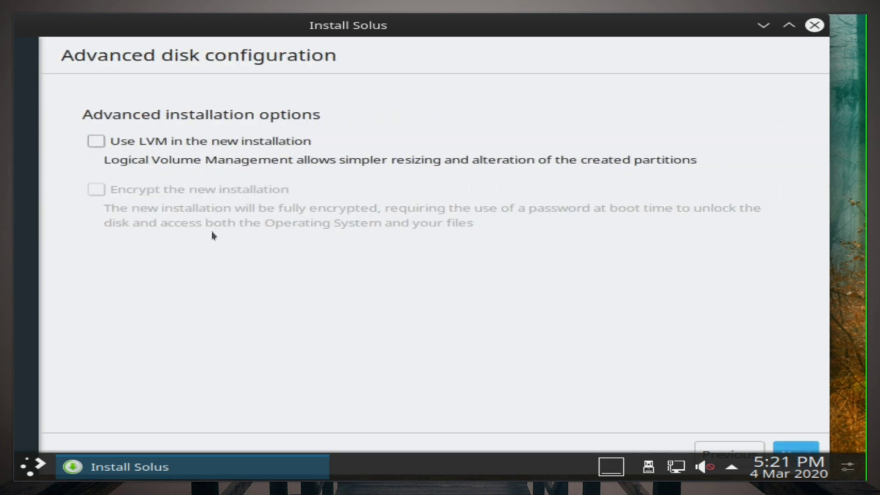
click(806, 448)
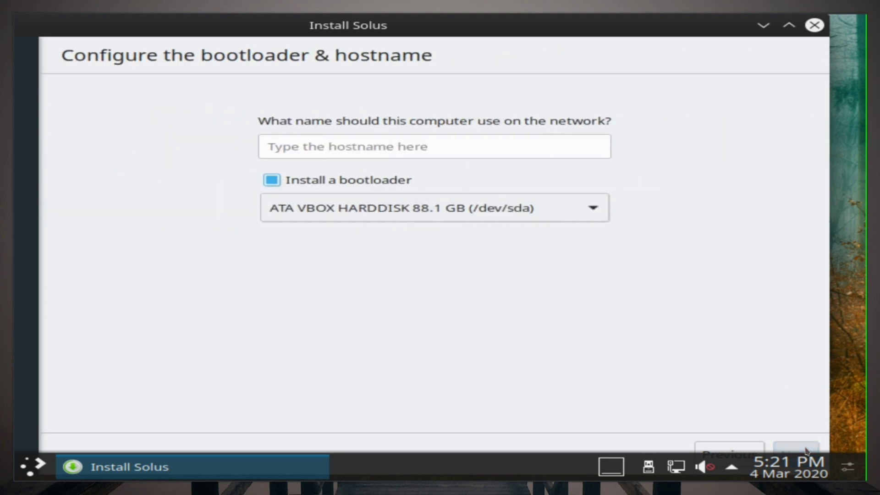
click(415, 140)
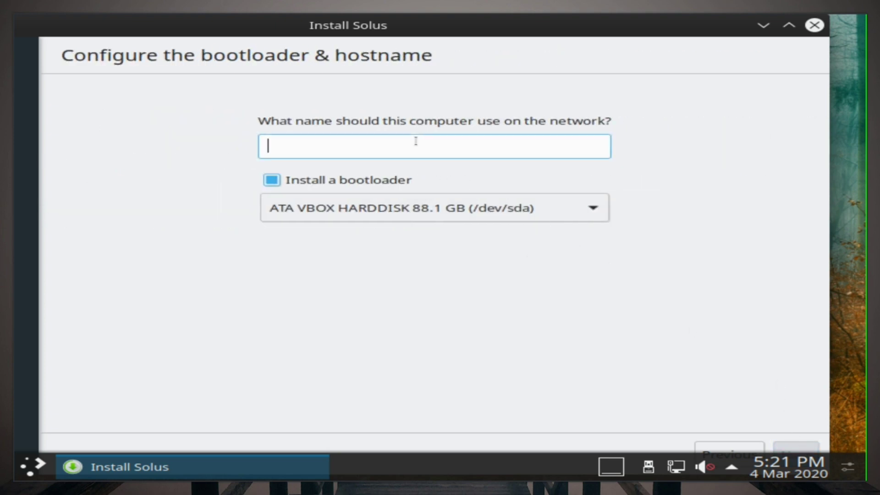
text(linuxdaily)
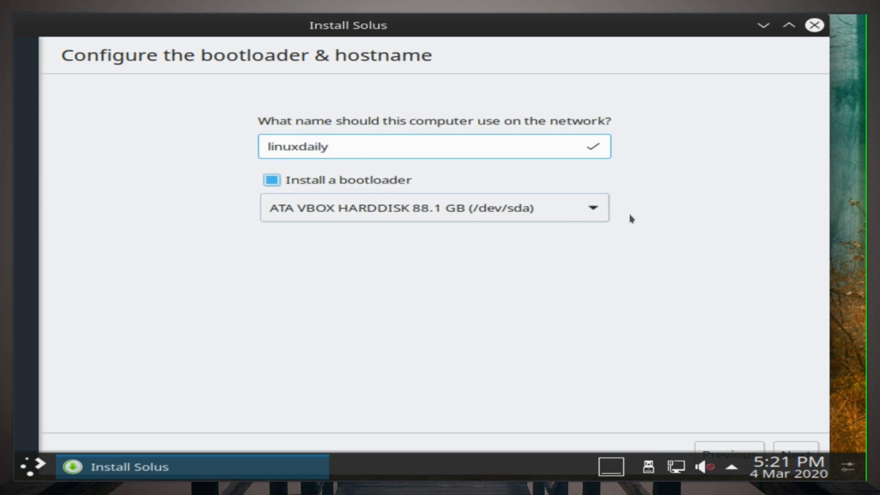
Step: Fill in username, real name and password, then reposition the window and discard the form
click(800, 453)
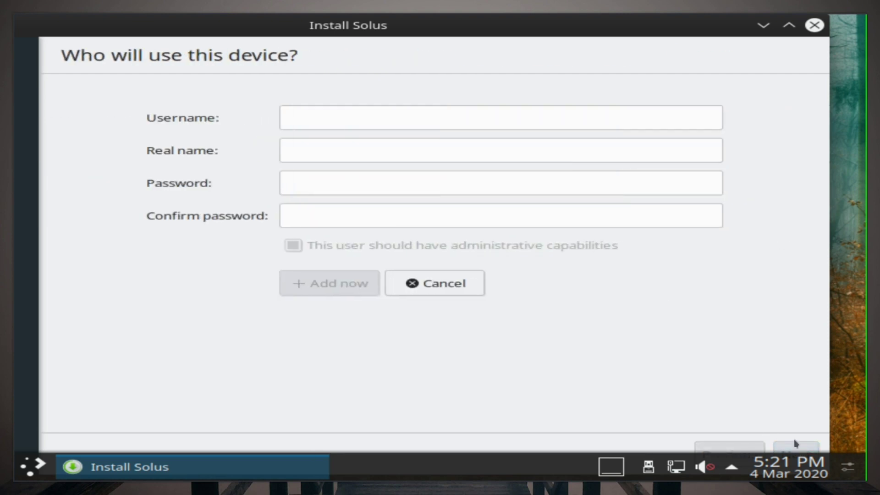
click(488, 118)
text(Lin)
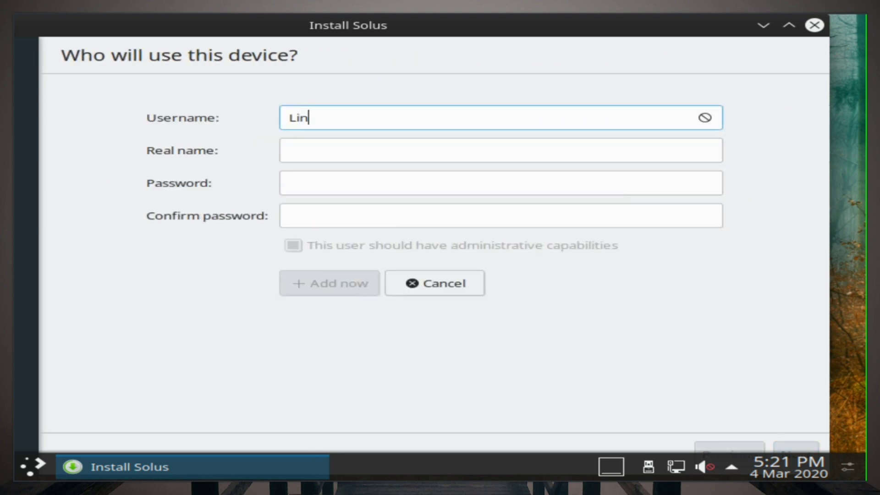
text(uxDaily)
click(395, 154)
text(linuxdaily)
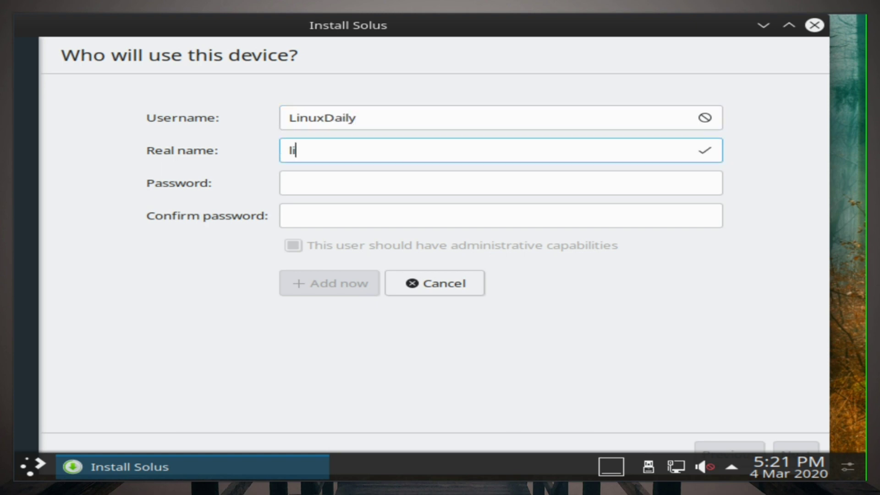
click(395, 187)
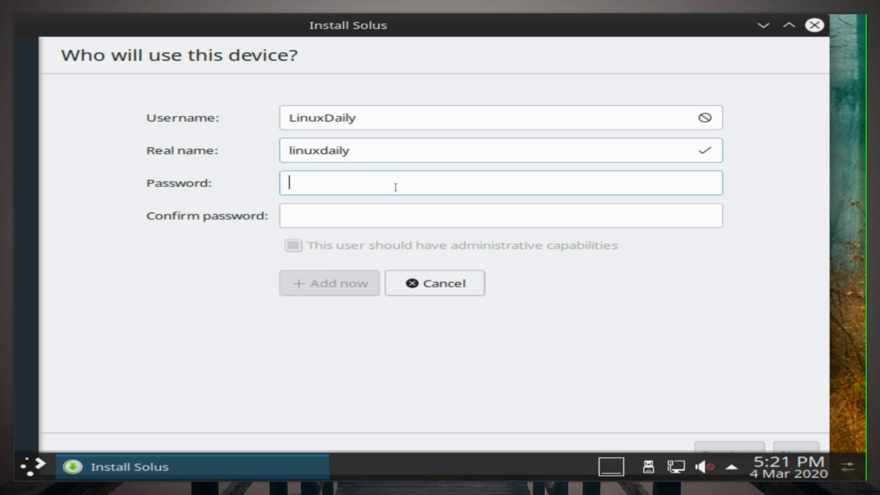
text(123456)
key(Tab)
text(123456)
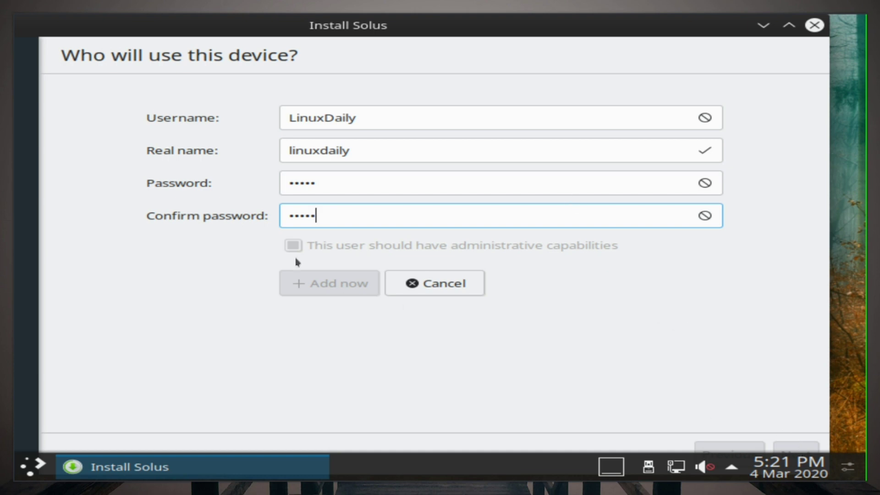
drag(286, 35, 304, 27)
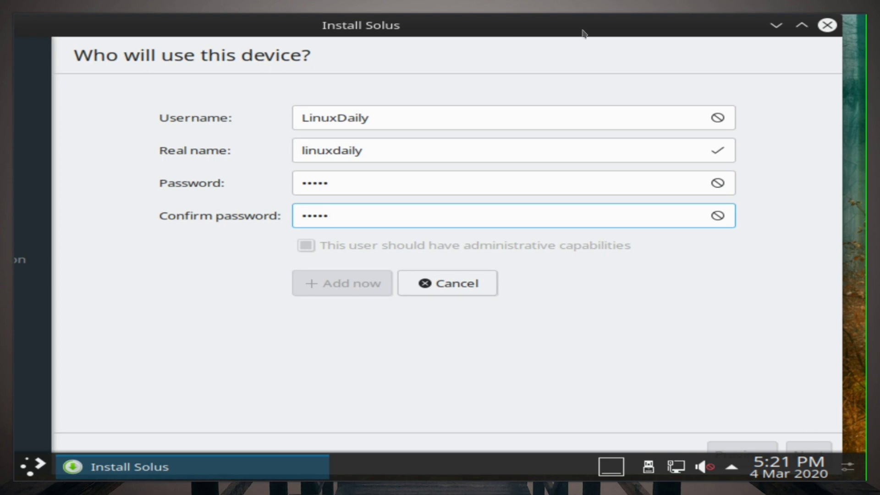
drag(593, 31, 644, 26)
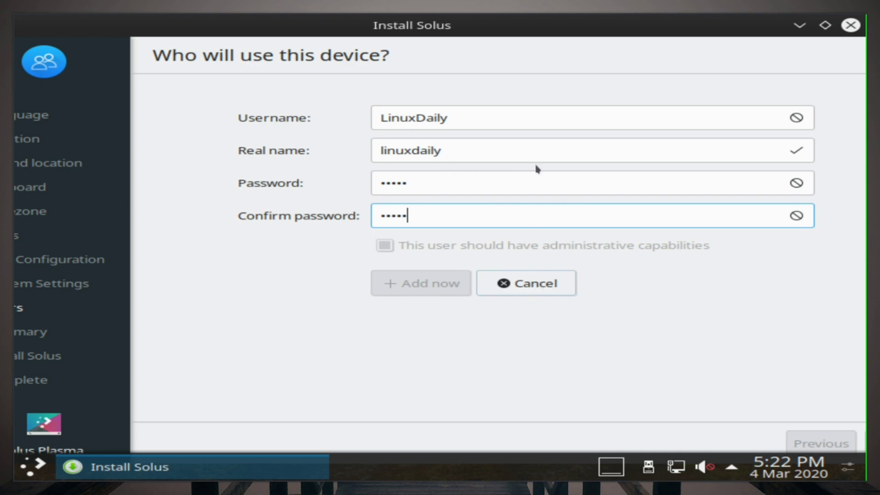
click(545, 287)
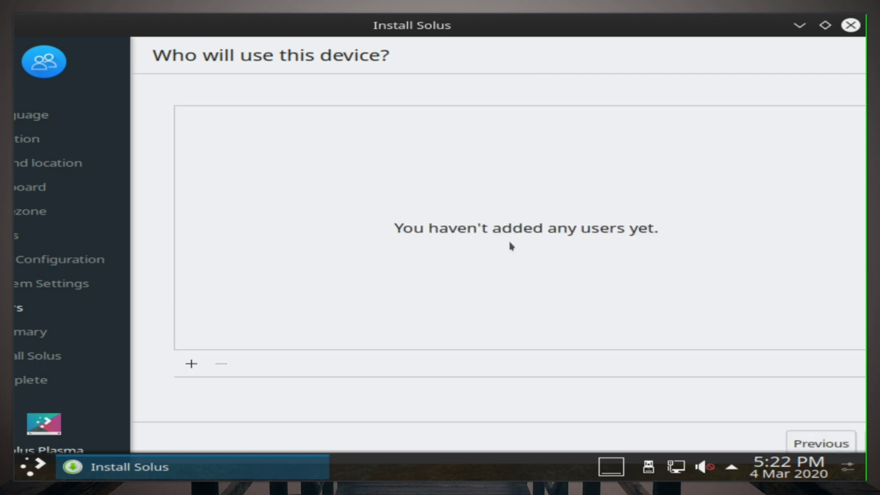
Step: Reopen the add-user form and fill in the username, real name and a password
click(192, 364)
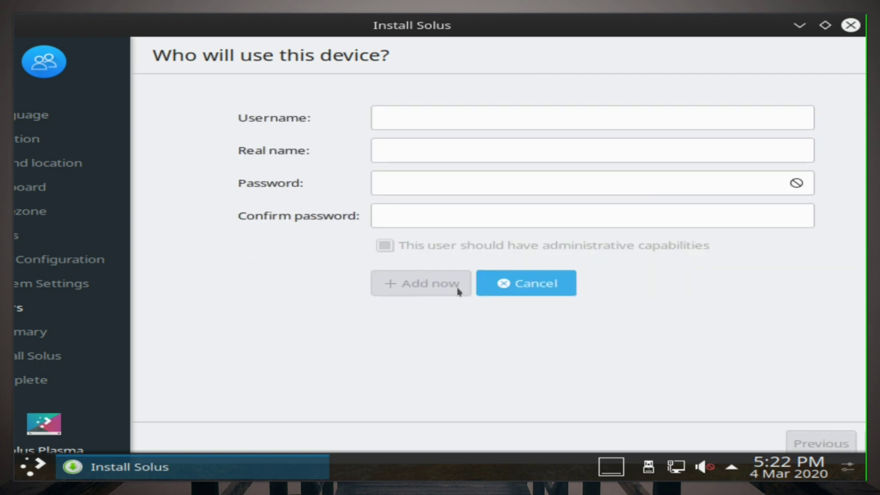
click(407, 111)
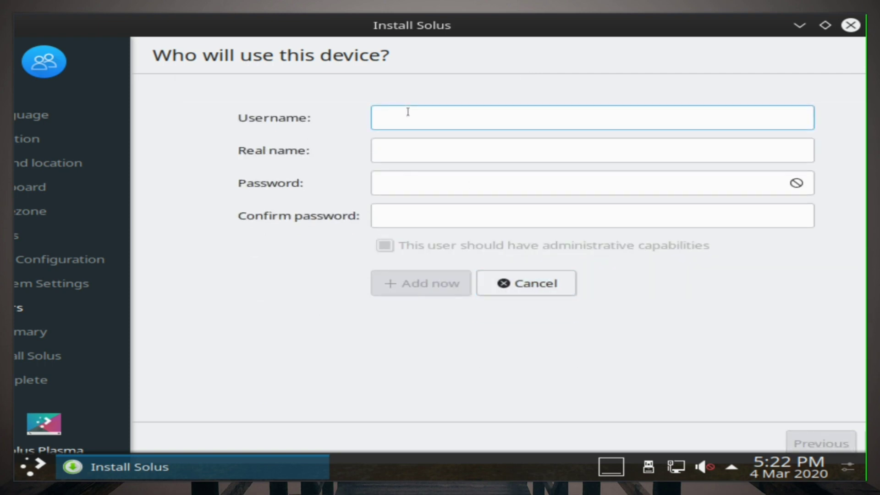
text(linuxdaily)
key(Tab)
text(l)
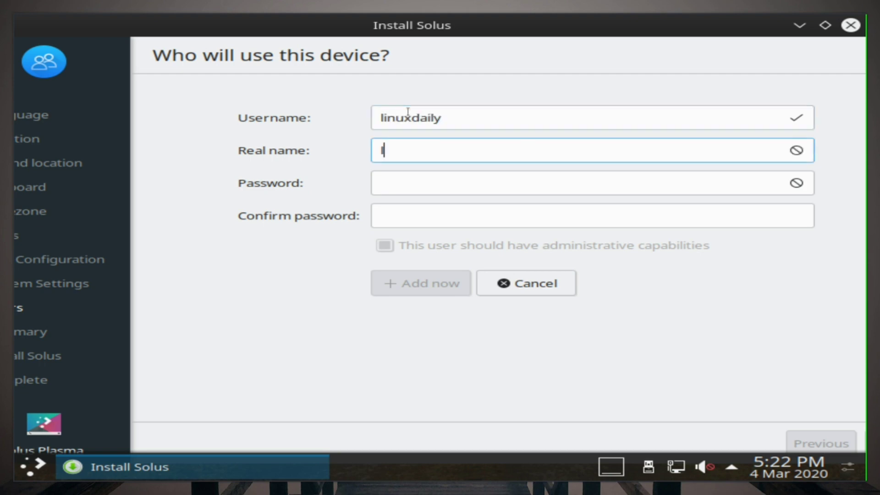
text(inuxdaily)
key(Tab)
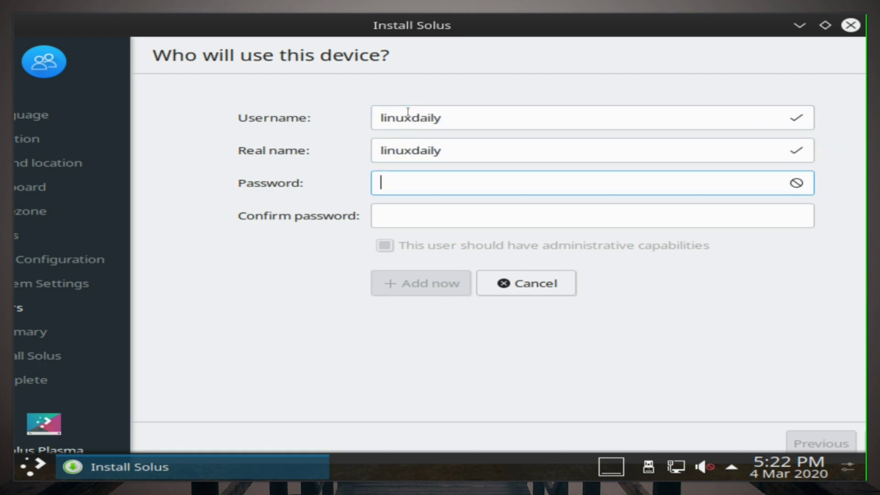
text(••••••)
key(Tab)
text(••••••)
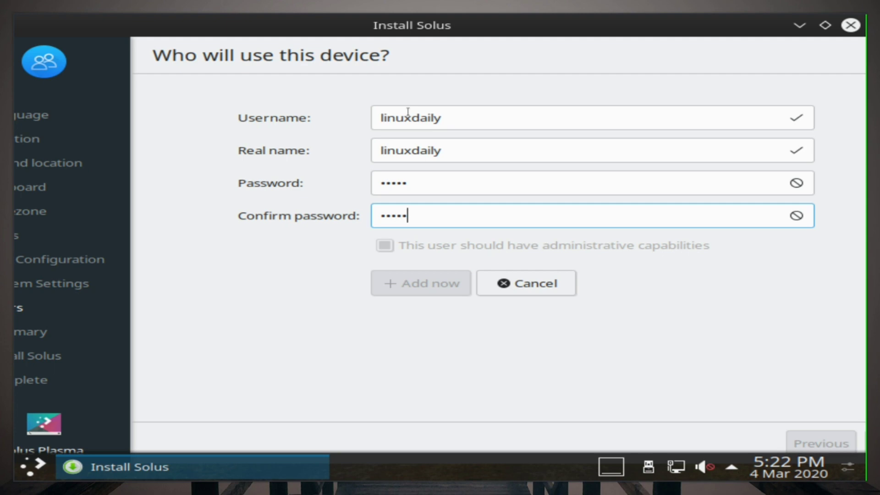
Step: Lengthen the password in both password fields and add the administrator account
click(518, 180)
text(•••)
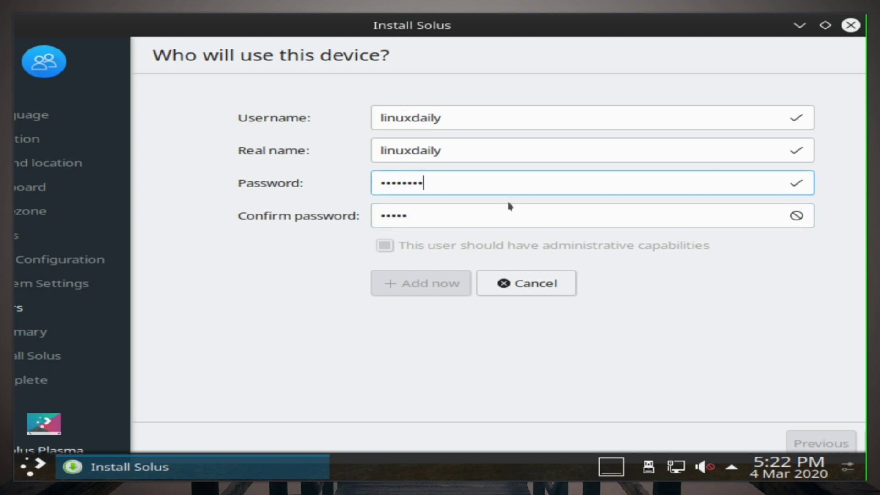
click(508, 204)
text(•••)
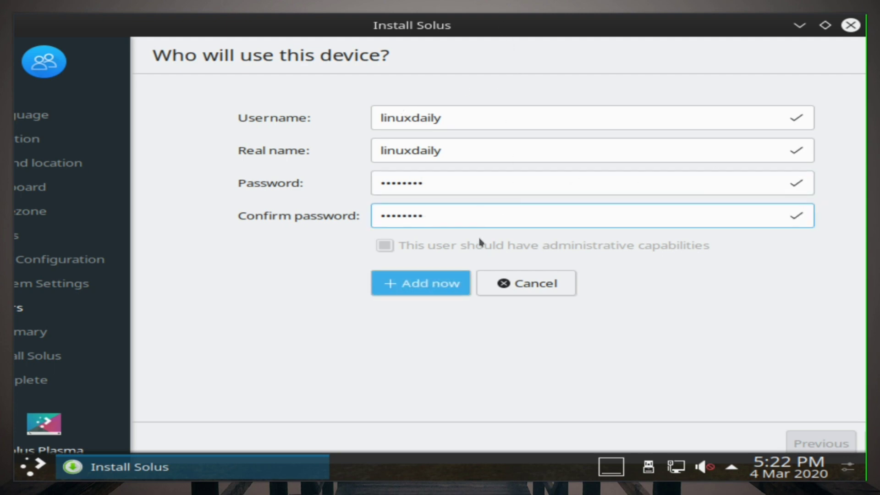
click(424, 271)
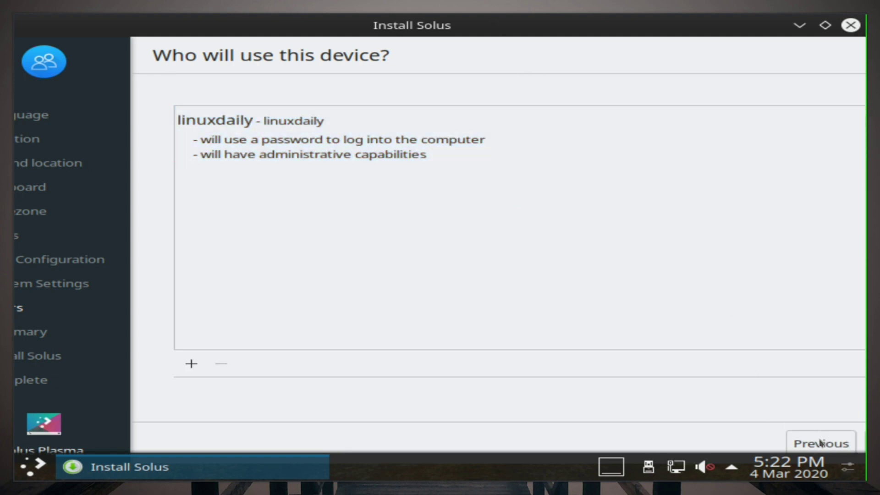
Step: Move the installer window aside, advance to the review summary, and bring the window back into view
drag(517, 27, 396, 38)
drag(560, 29, 393, 32)
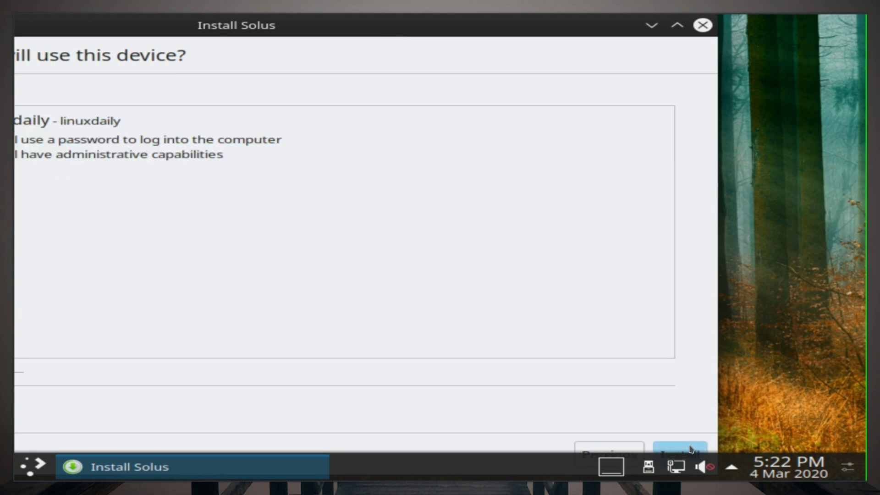
click(692, 446)
drag(433, 31, 512, 27)
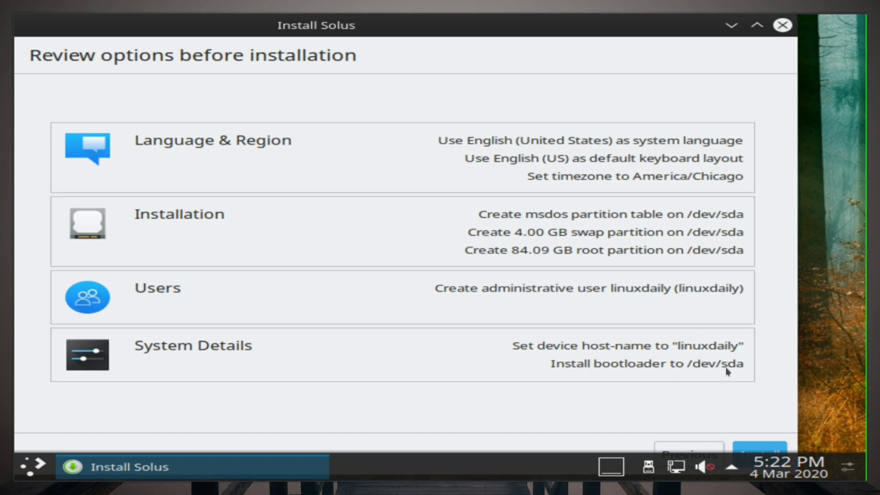
Step: Start installing Solus onto /dev/sda and confirm the data-loss warning
click(764, 449)
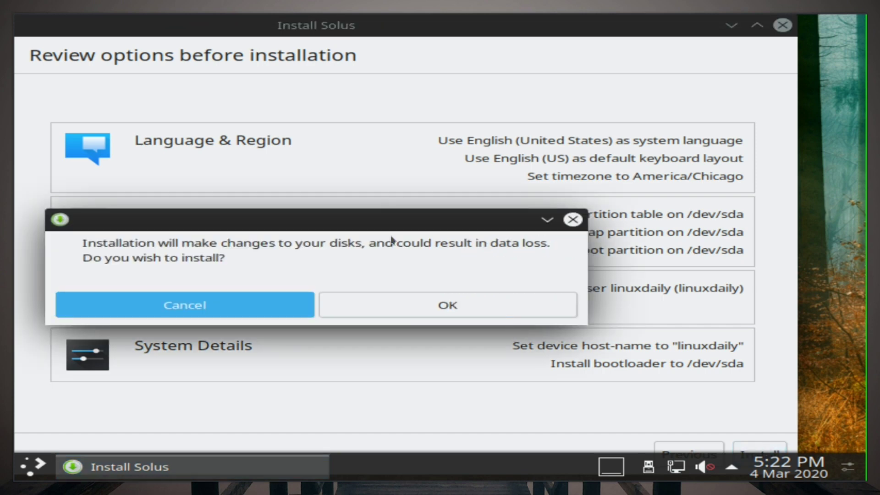
click(447, 305)
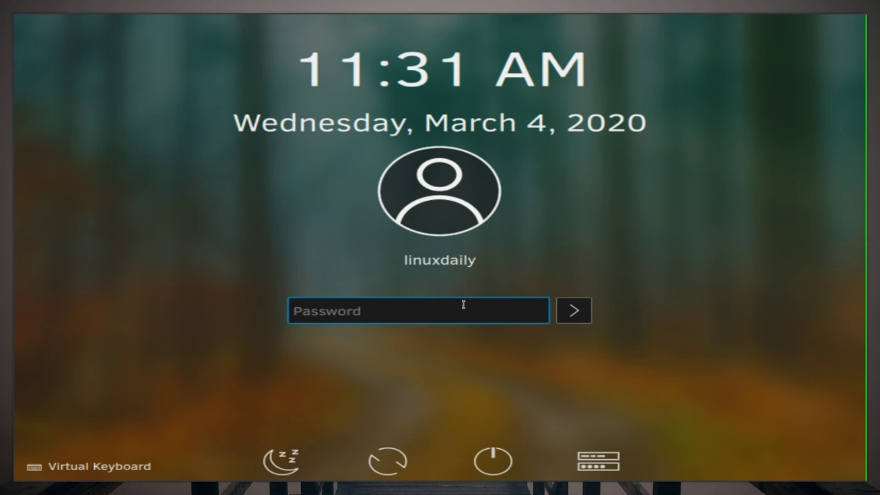
Step: Enter the account password to log in, then dismiss the network connection notification
text(********)
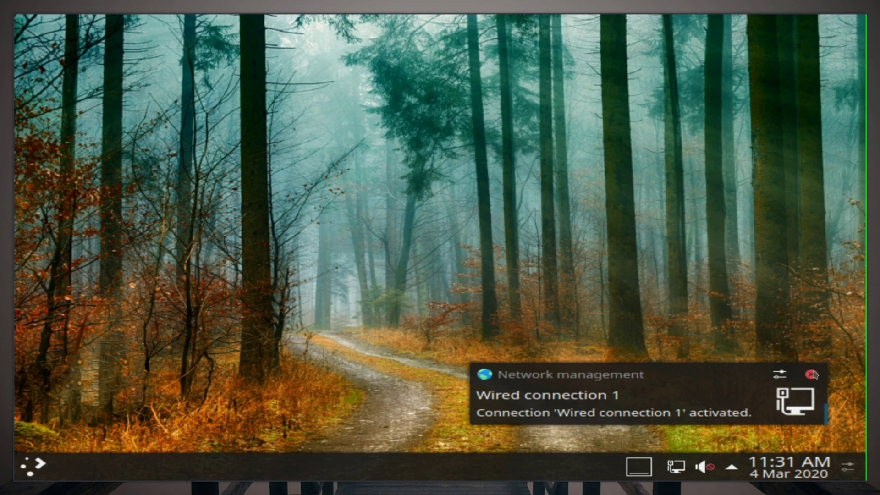
click(811, 373)
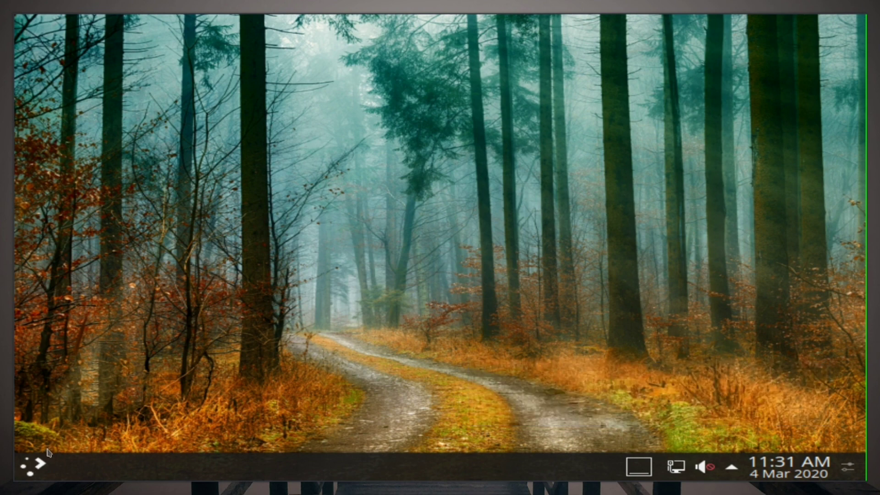
Step: Find Display and Monitor in System Settings by searching 'resol', and try the 1920x1440 resolution
click(33, 465)
click(185, 157)
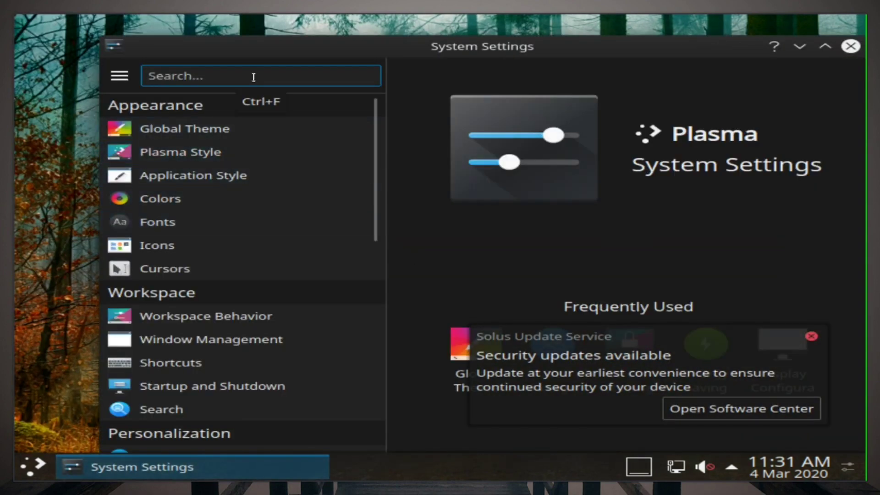
text(resol)
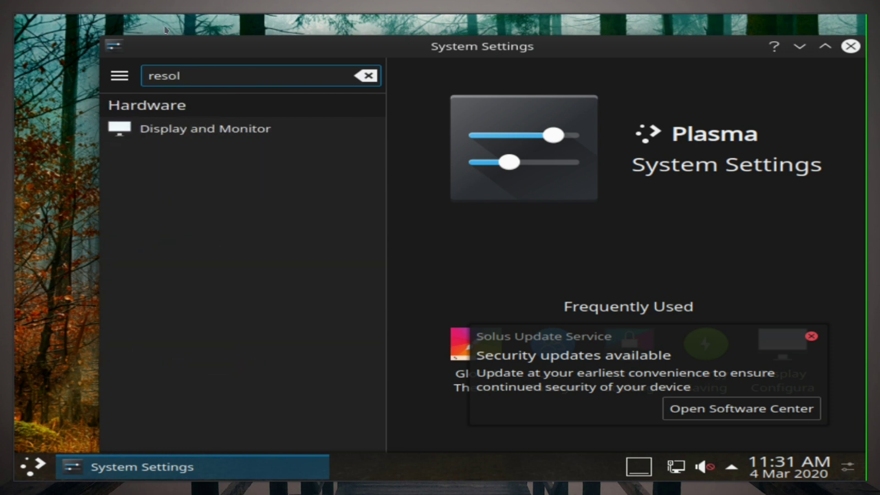
click(200, 126)
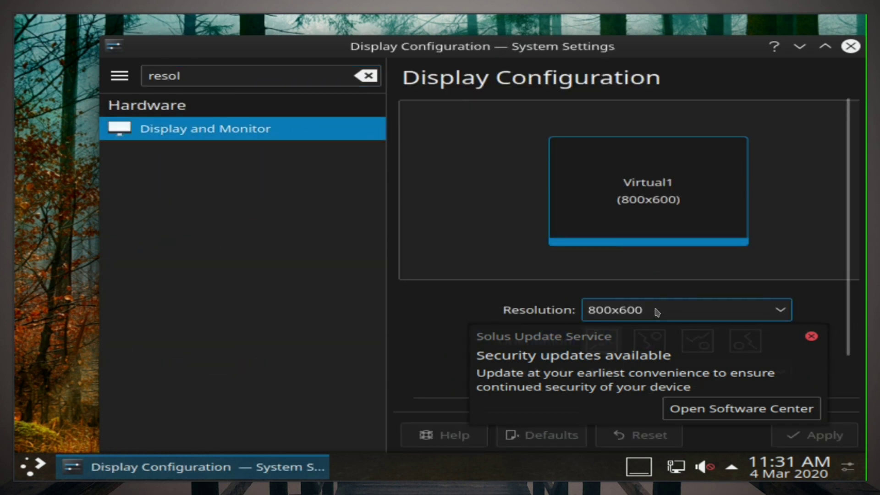
click(657, 311)
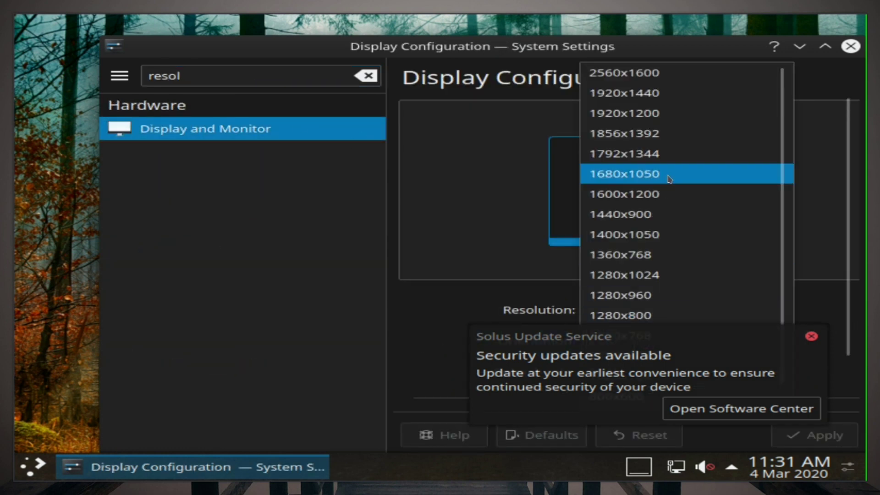
click(670, 93)
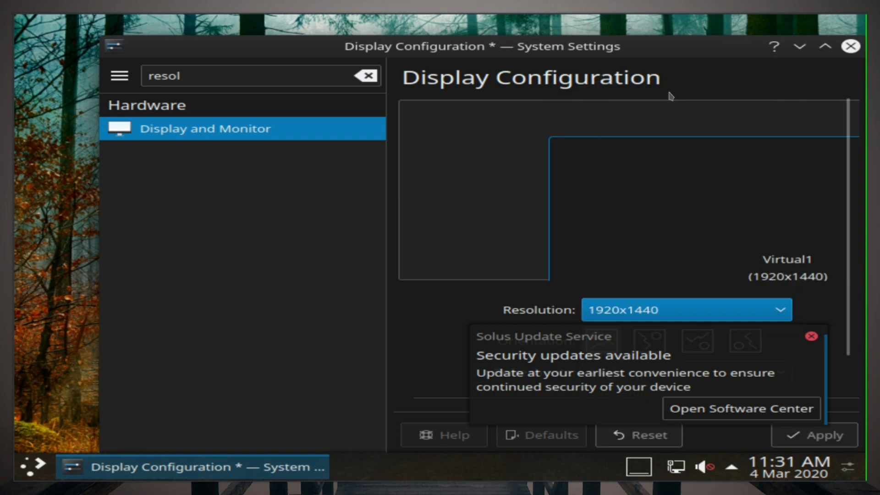
Step: Switch to 1920x1200 instead, apply it, and close the display settings window
click(811, 336)
click(709, 313)
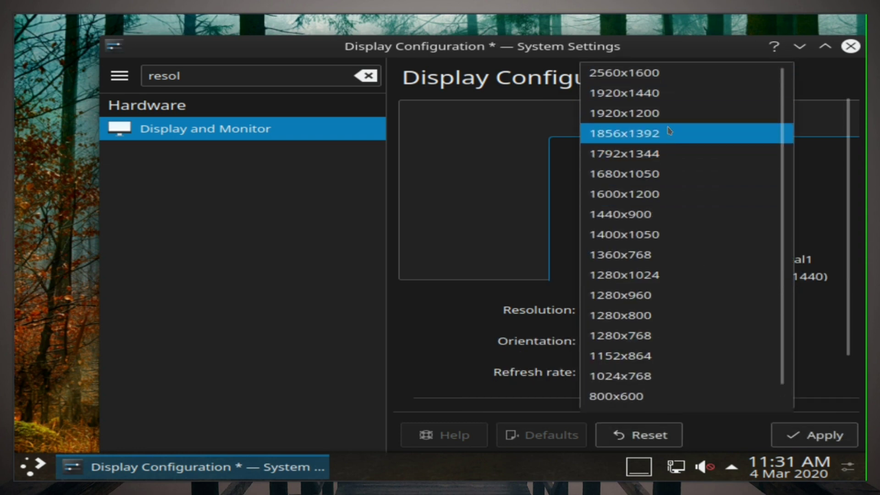
click(672, 118)
click(811, 435)
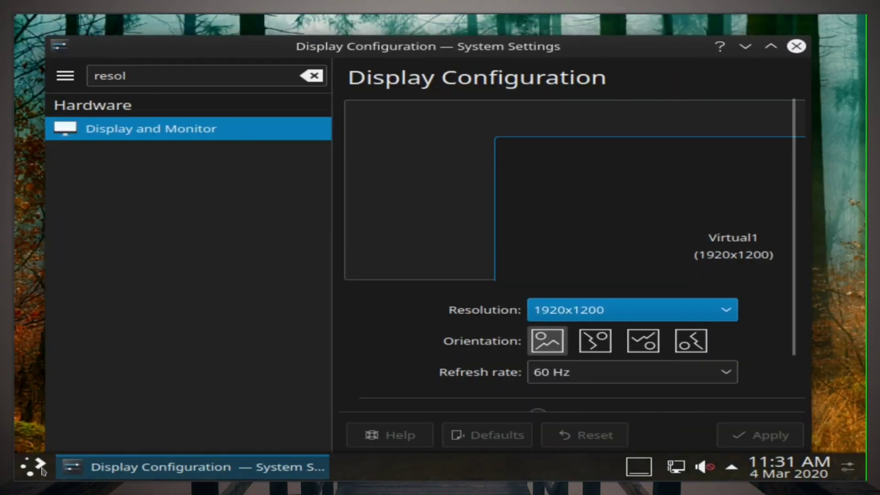
click(31, 467)
click(620, 44)
click(797, 48)
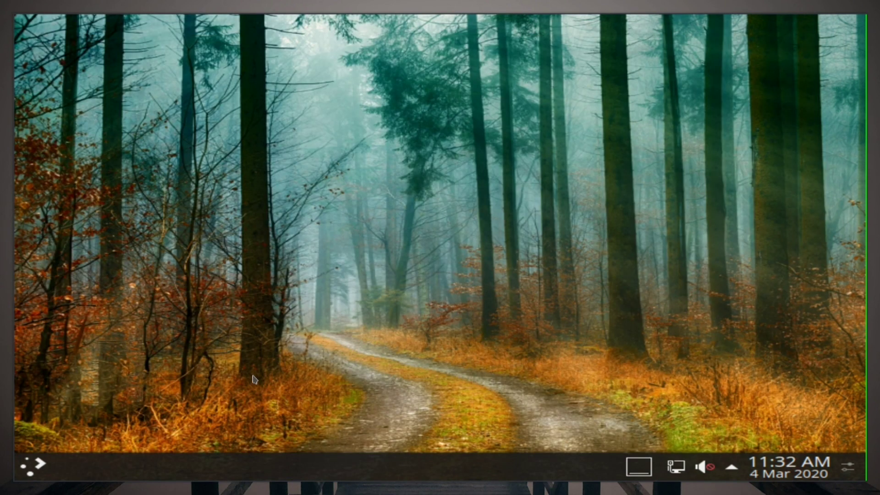
Step: Browse the Graphics, Internet, Office and Settings application categories in the launcher
click(33, 463)
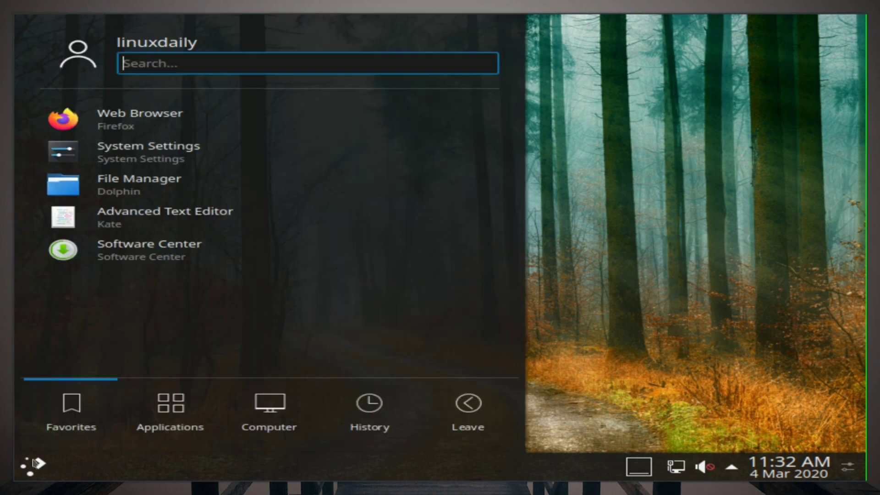
click(176, 430)
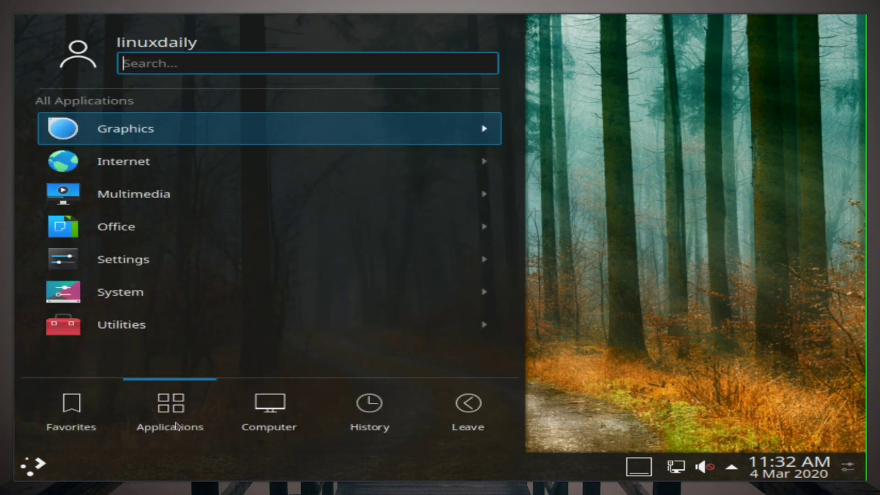
click(435, 137)
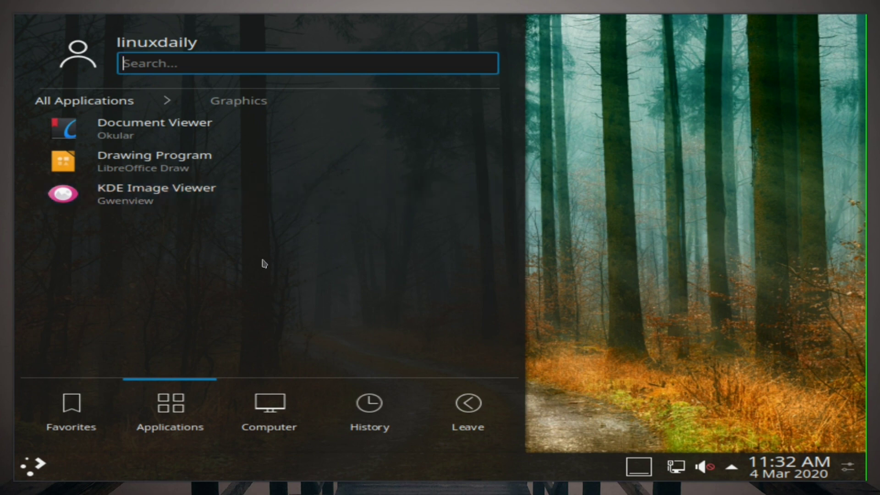
key(BackSpace)
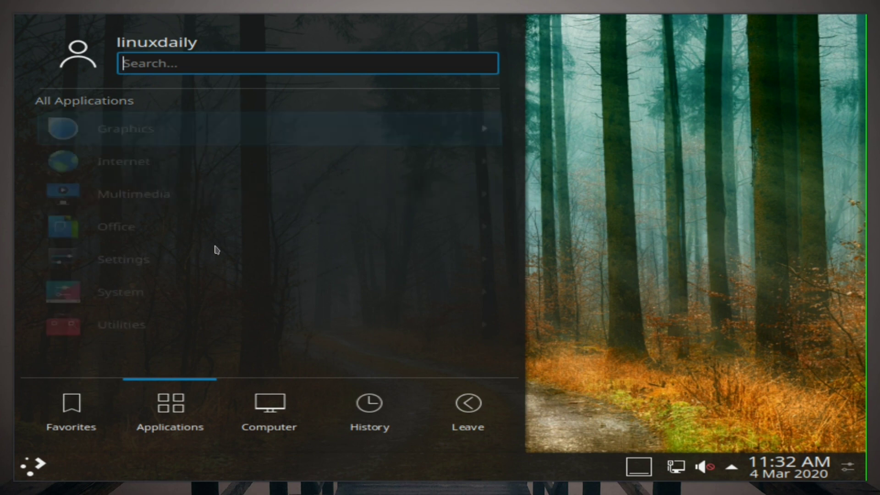
click(261, 164)
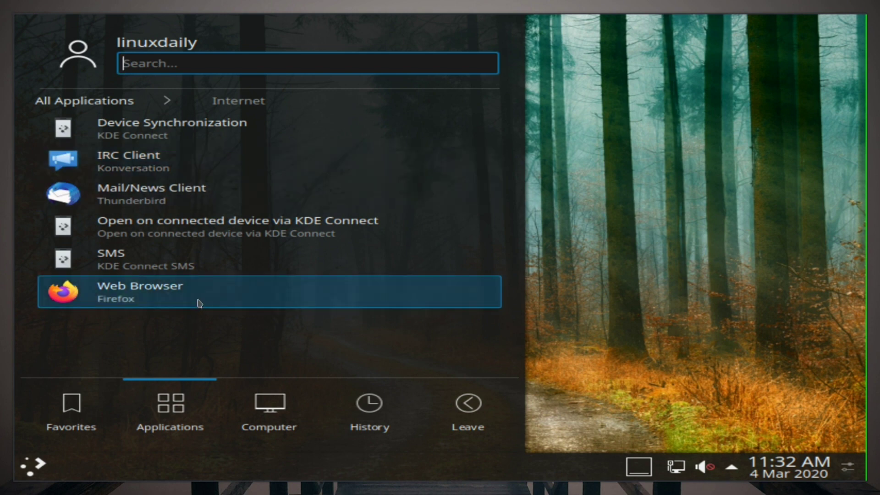
key(Left)
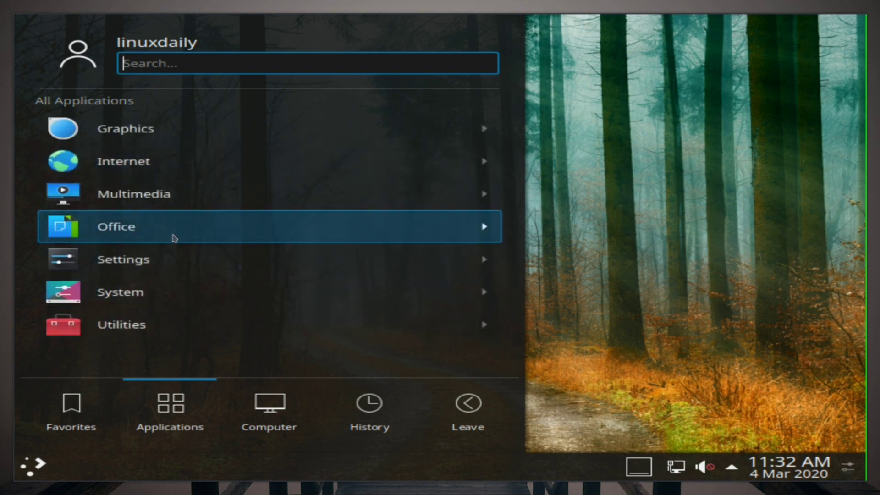
click(174, 238)
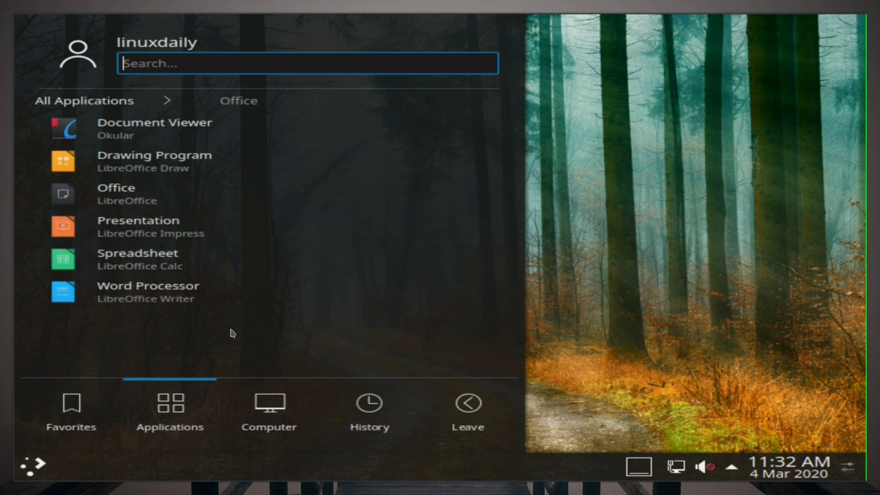
key(Left)
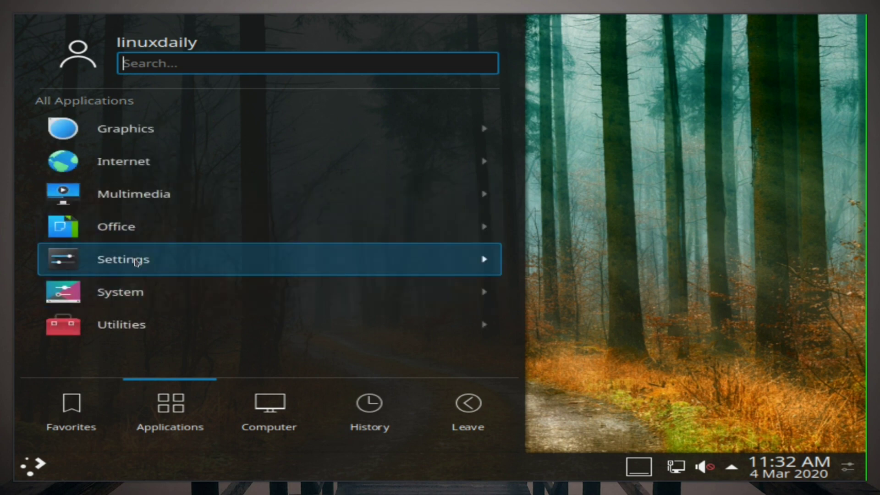
click(135, 261)
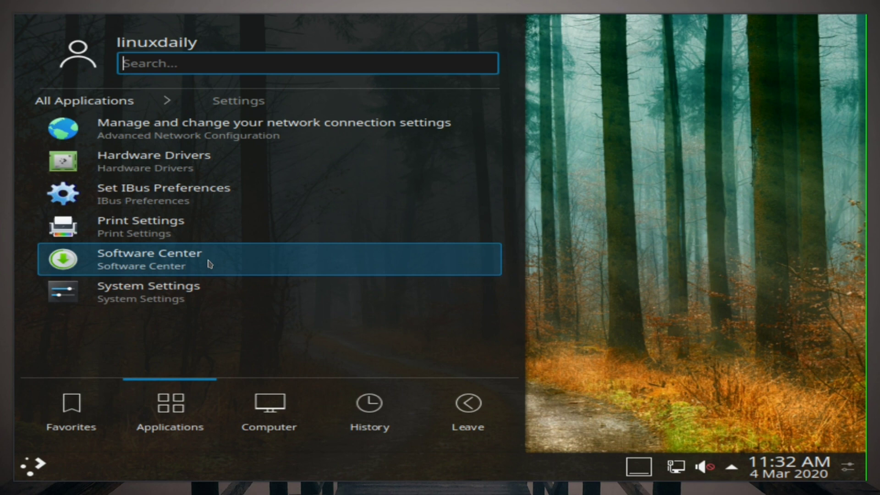
key(Left)
Step: Look through the System and Utilities apps, then launch Info Center from System
click(197, 291)
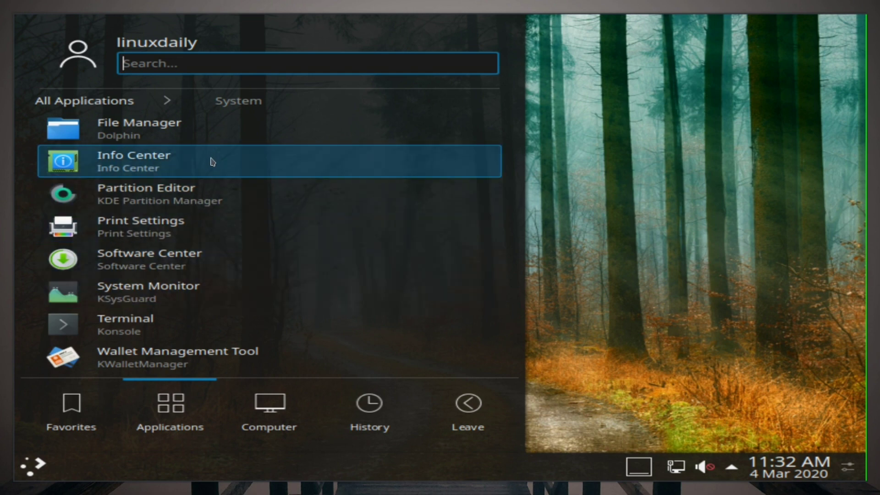
key(Left)
click(208, 324)
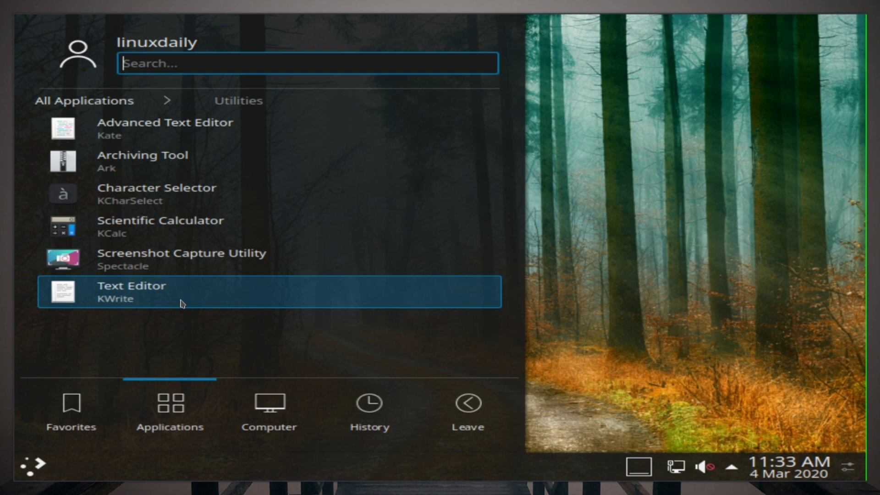
key(Left)
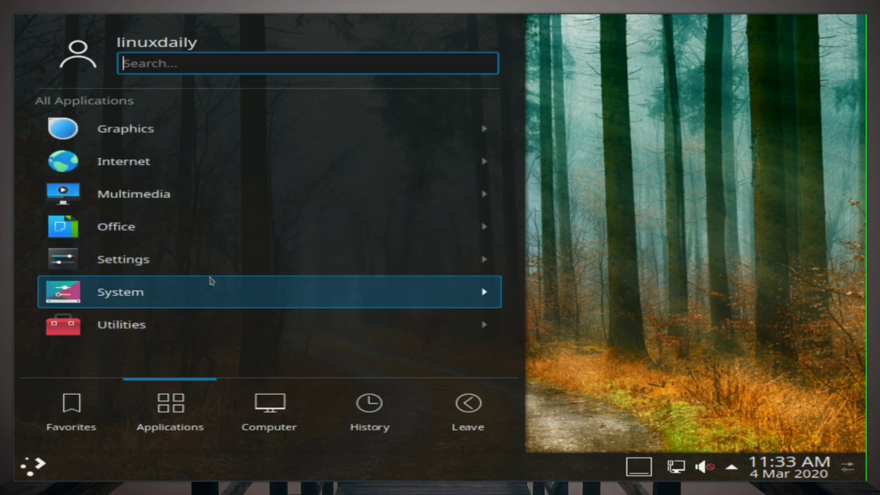
click(213, 279)
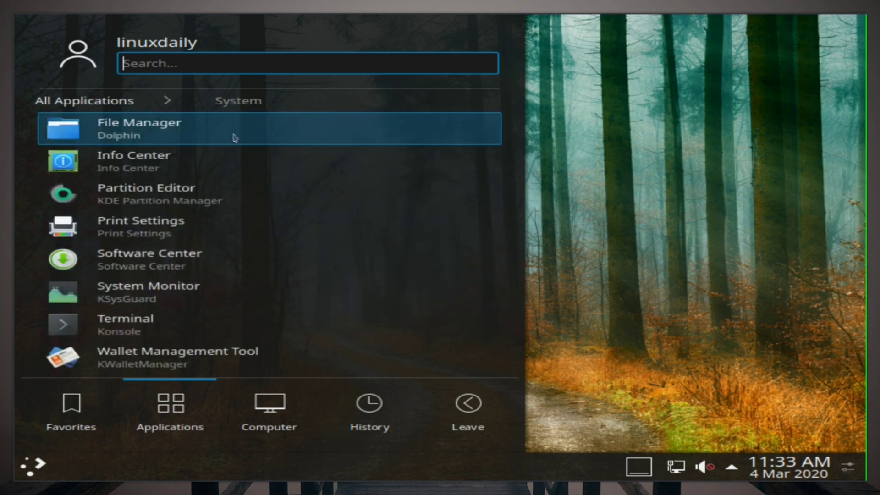
click(237, 164)
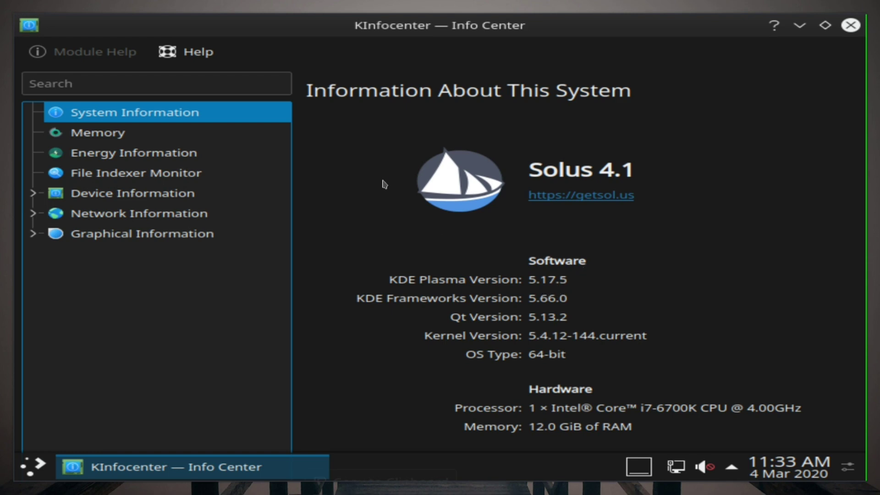
Step: Review Memory, Energy, Device and OpenGL graphics details in Info Center, then close it
click(101, 133)
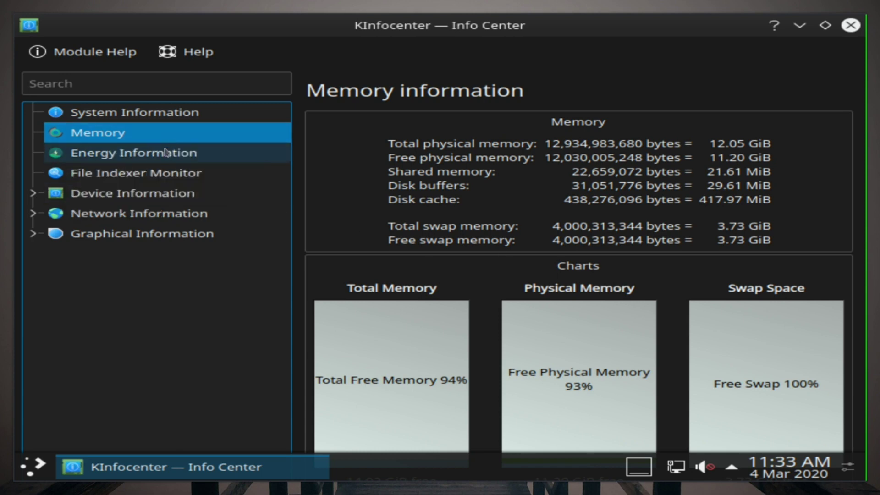
click(115, 154)
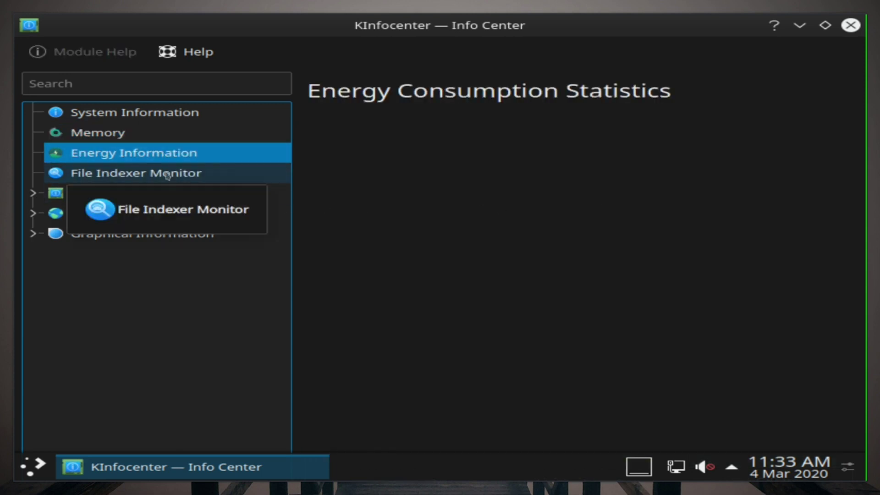
click(120, 194)
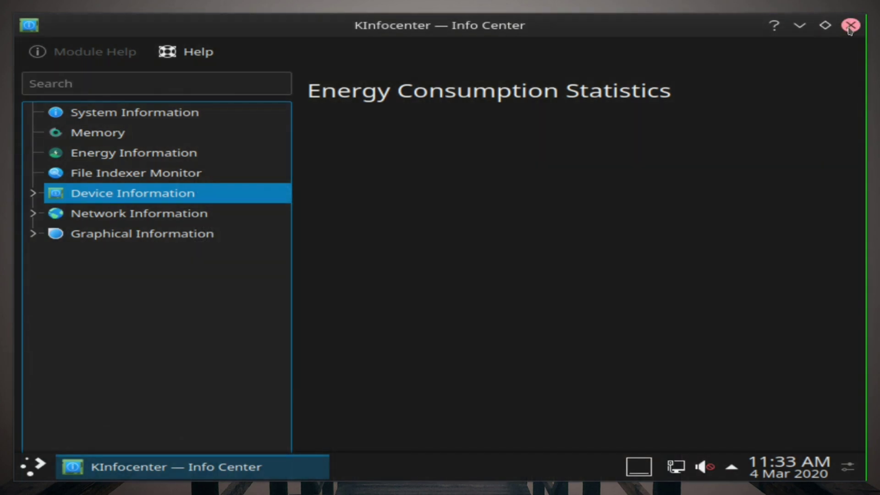
click(174, 233)
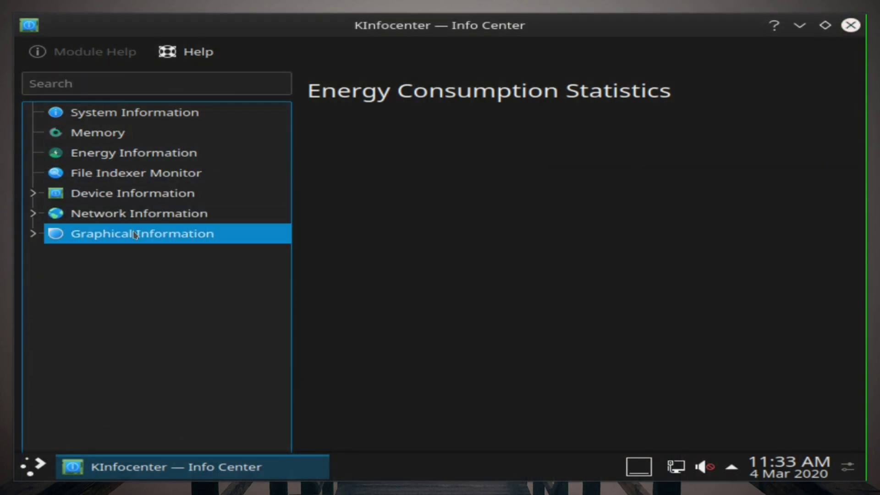
click(34, 234)
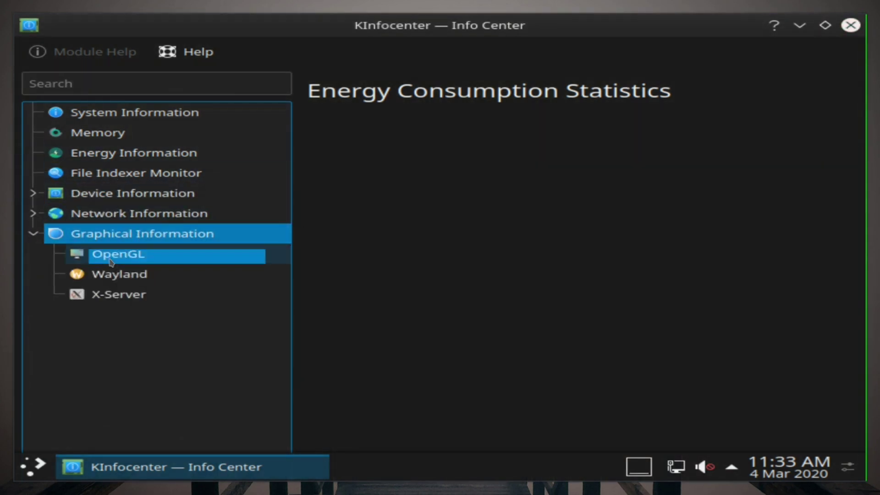
click(138, 257)
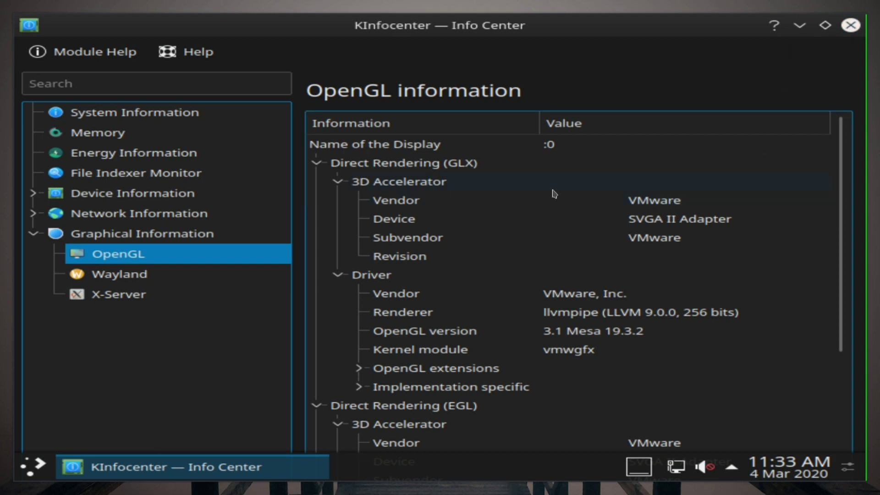
click(850, 28)
Step: Launch Konsole through a 'kons' search and run htop, which turns out not installed
click(23, 462)
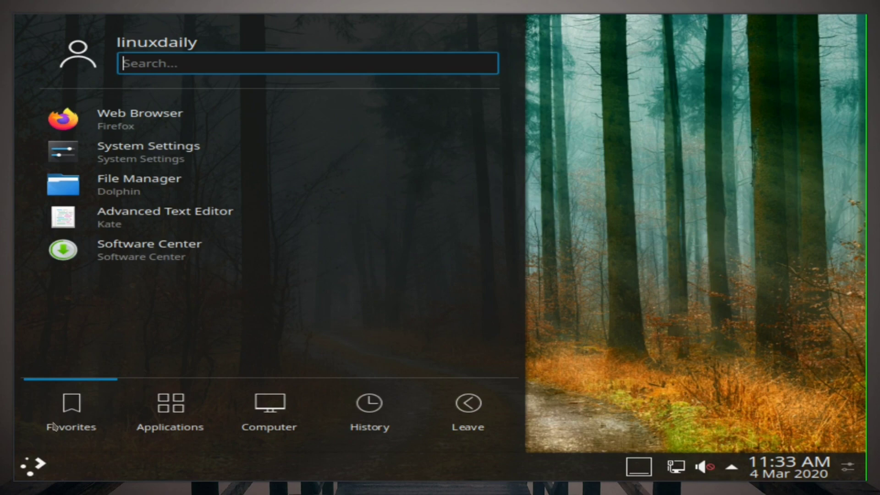
text(kons)
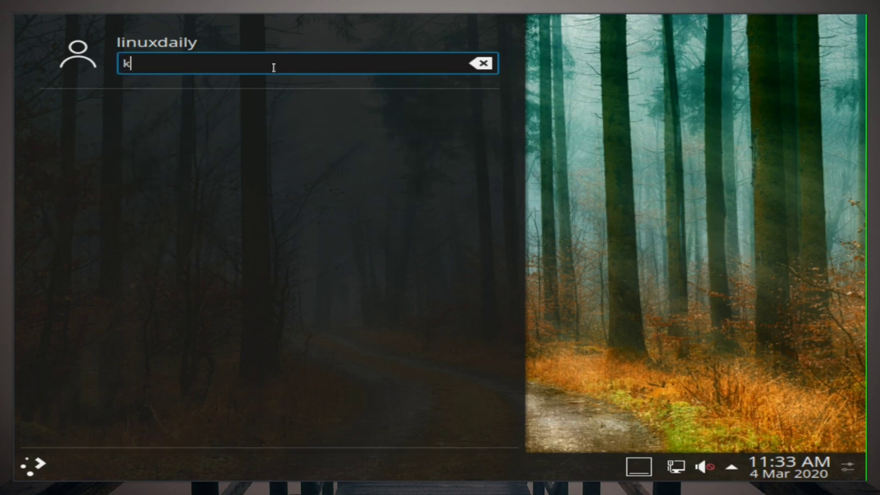
click(210, 110)
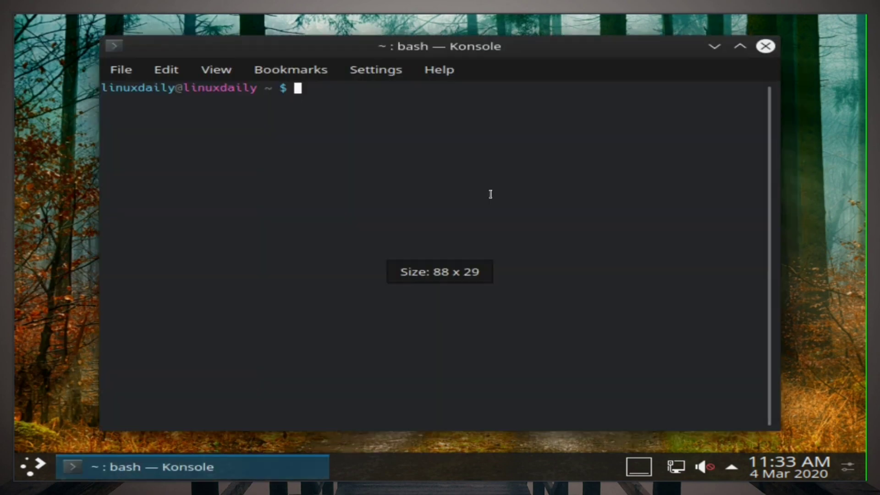
text(htop)
key(Return)
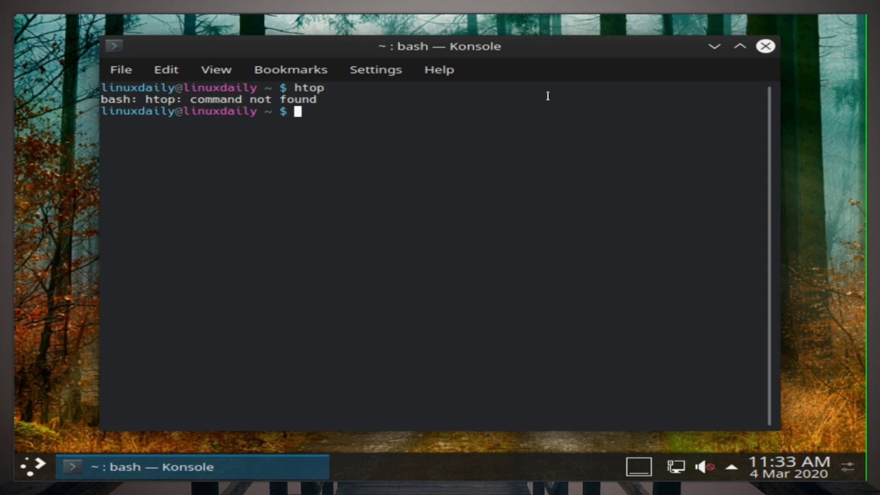
Step: Close Konsole and launch Software Center from the launcher's System applications
click(765, 47)
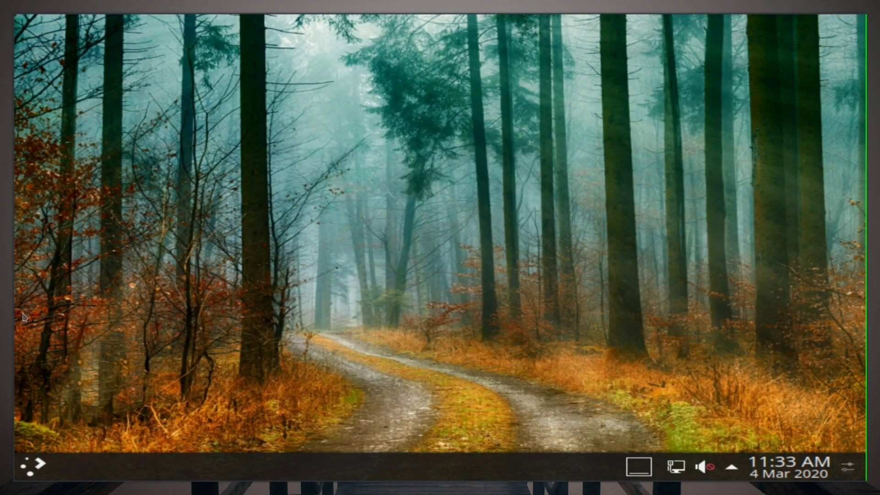
click(34, 461)
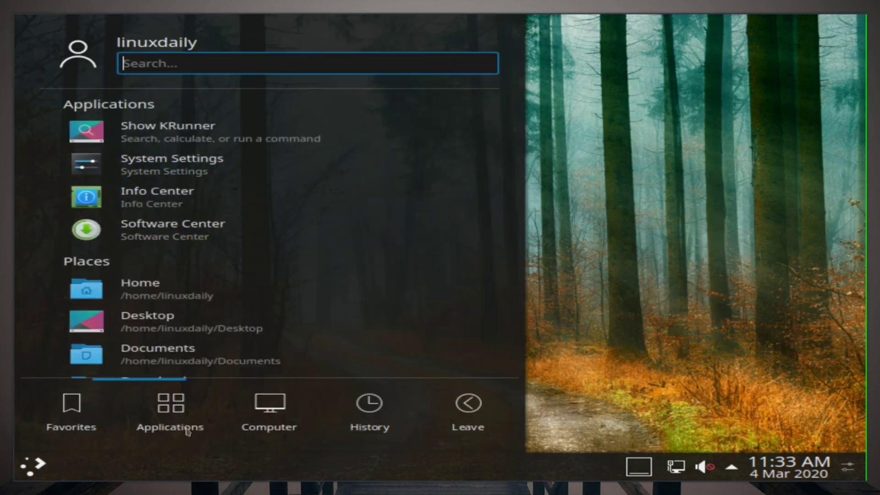
mouse_move(183, 426)
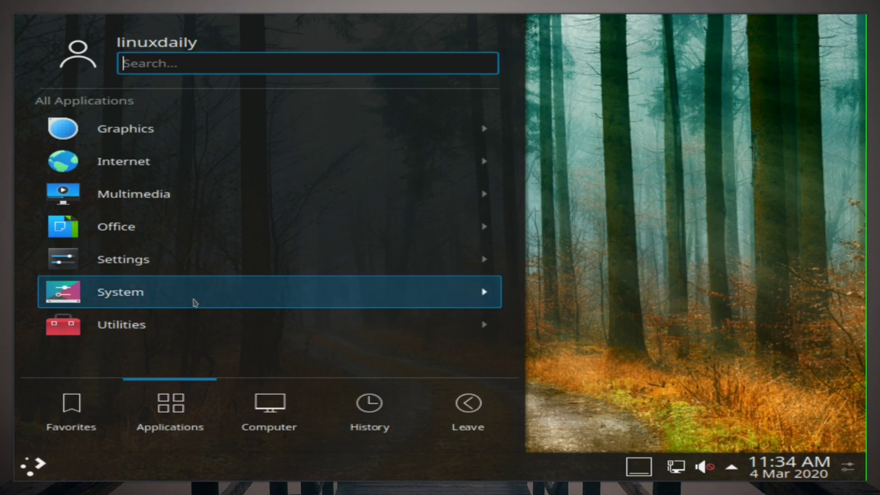
click(191, 324)
key(Left)
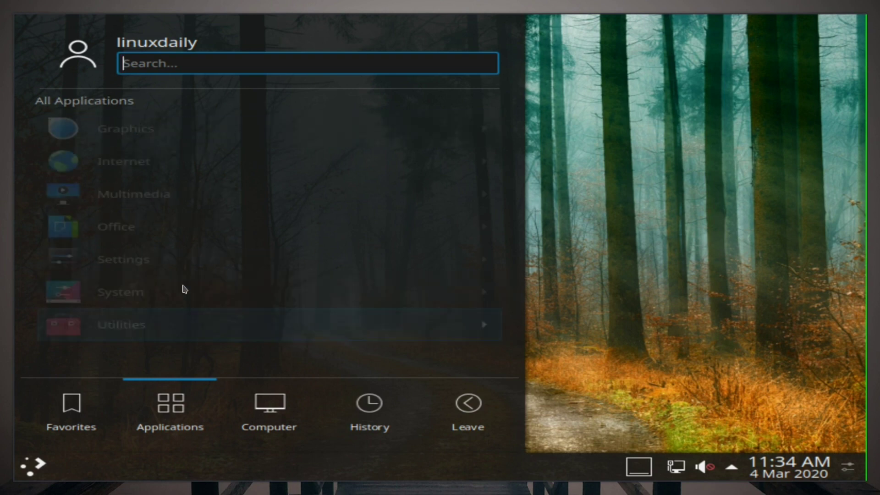
click(159, 295)
click(163, 268)
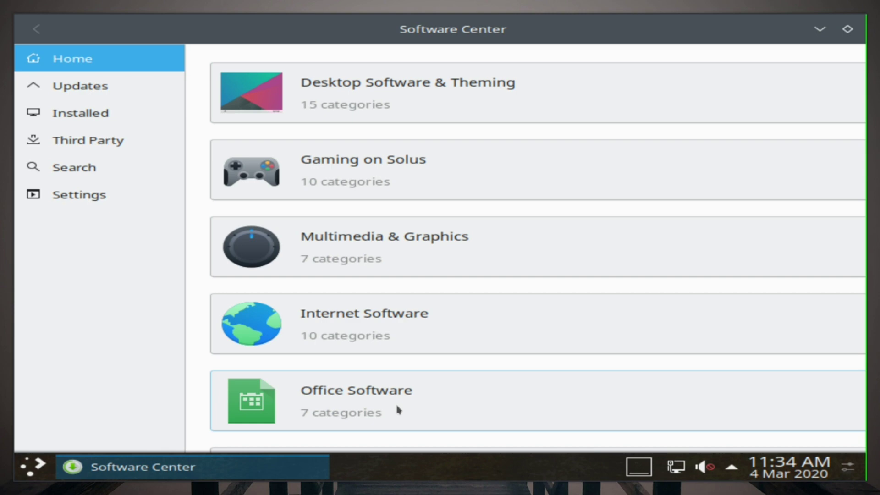
click(412, 87)
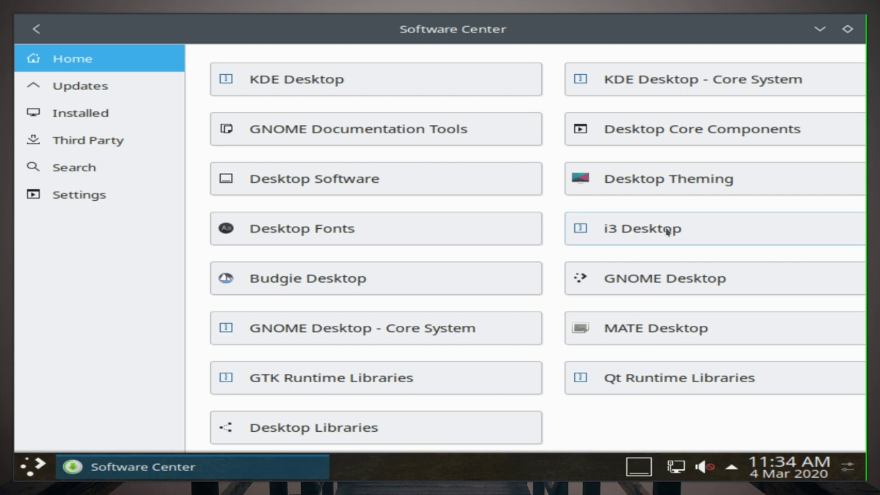
scroll(596, 238, down, 1)
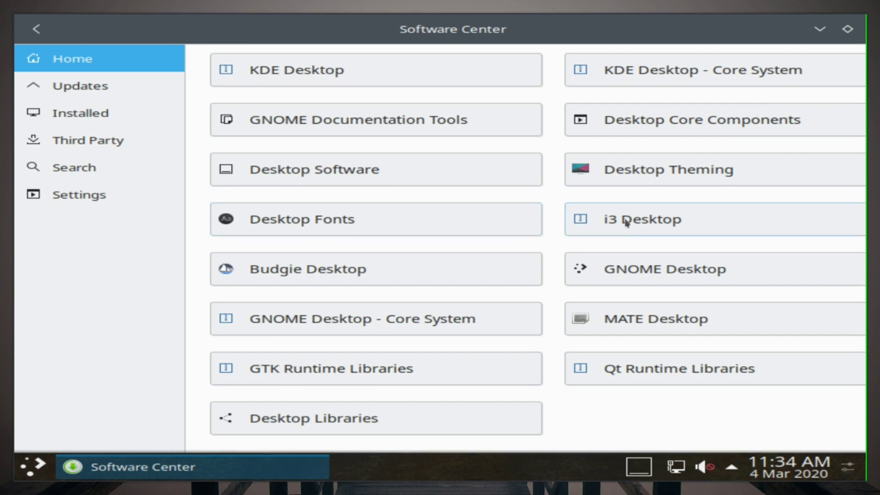
click(624, 222)
Step: Browse the Arcade Games and Card Games lists under Gaming on Solus
key(alt+Left)
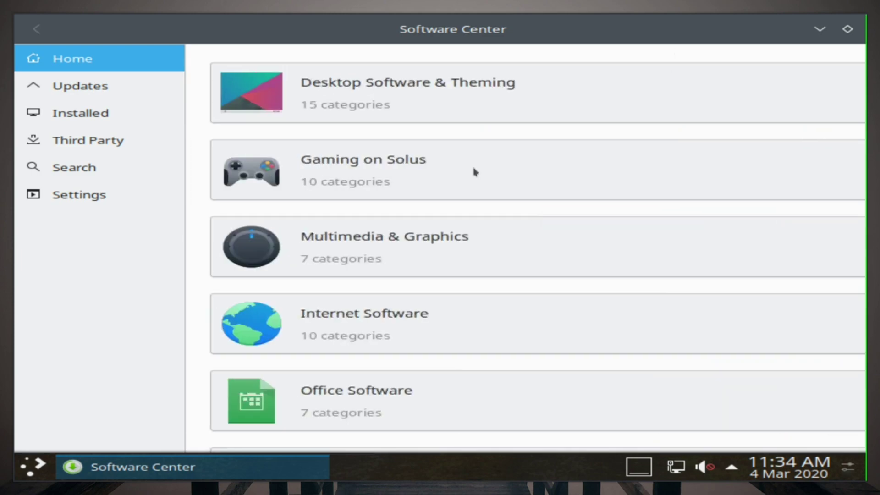
click(472, 171)
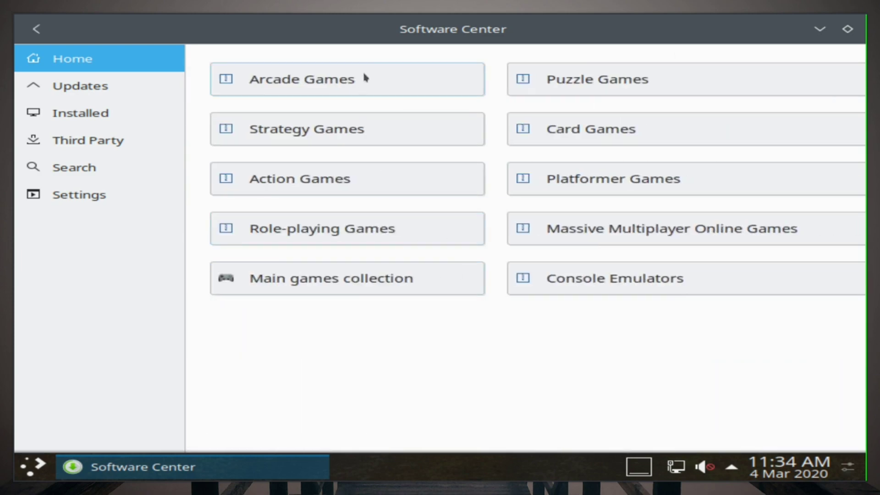
click(365, 77)
scroll(447, 232, down, 8)
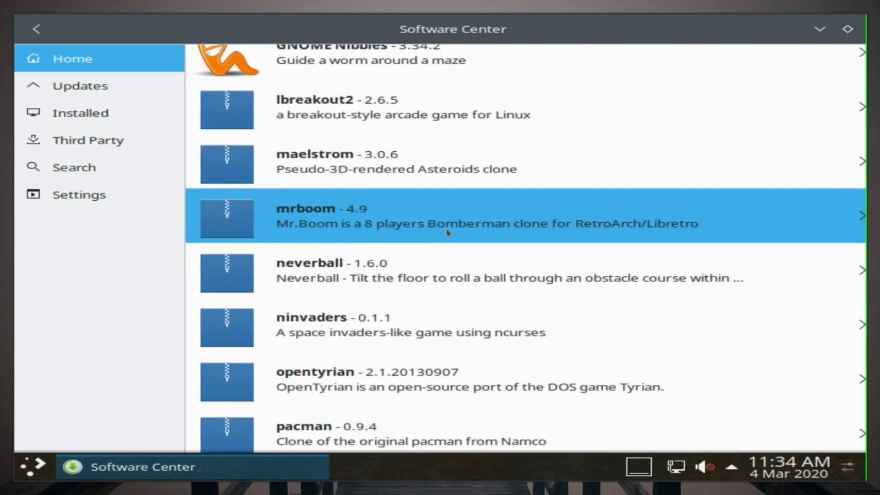
scroll(447, 231, up, 5)
scroll(447, 231, down, 10)
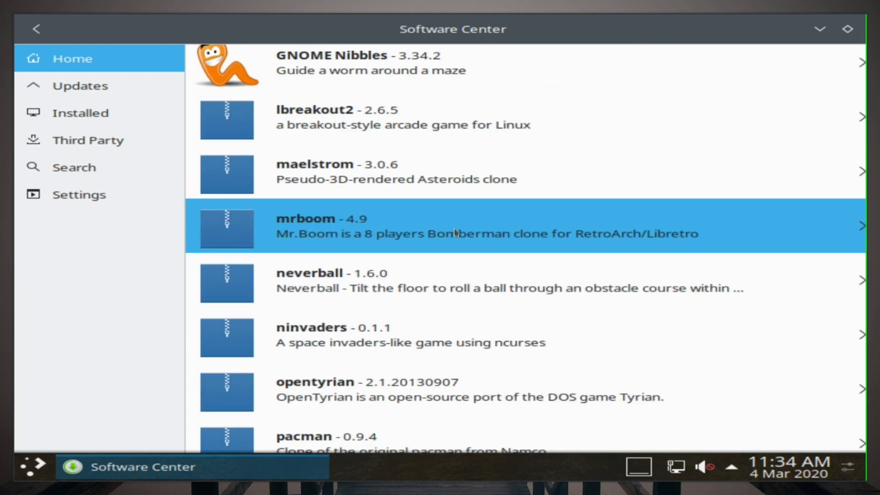
key(alt+Left)
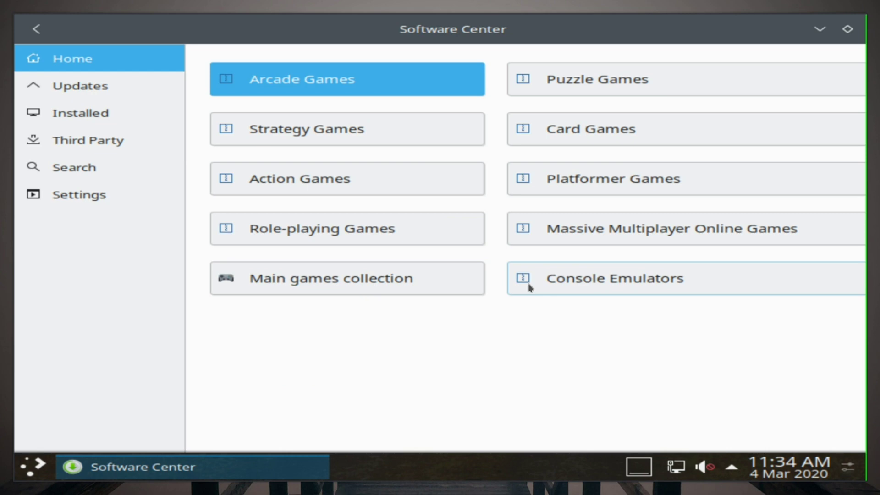
click(630, 137)
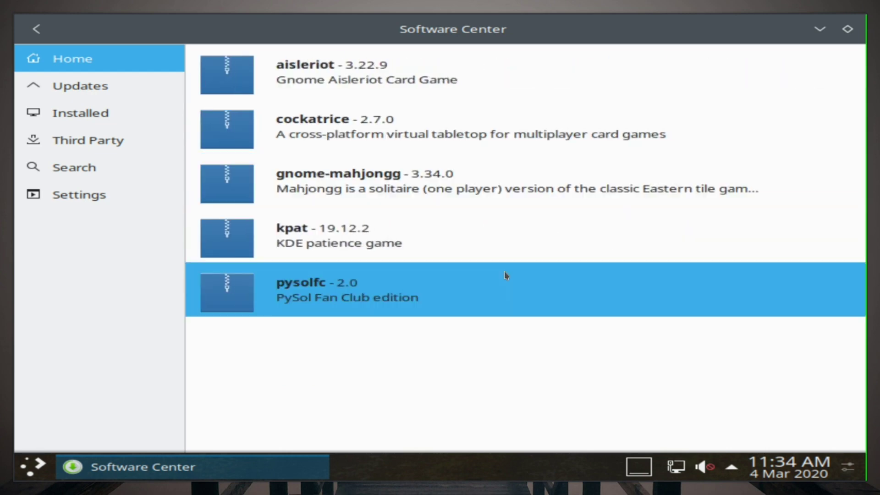
key(alt+Left)
Step: Scroll through the Console Emulators and Role-playing Games lists, then return to Home
click(590, 266)
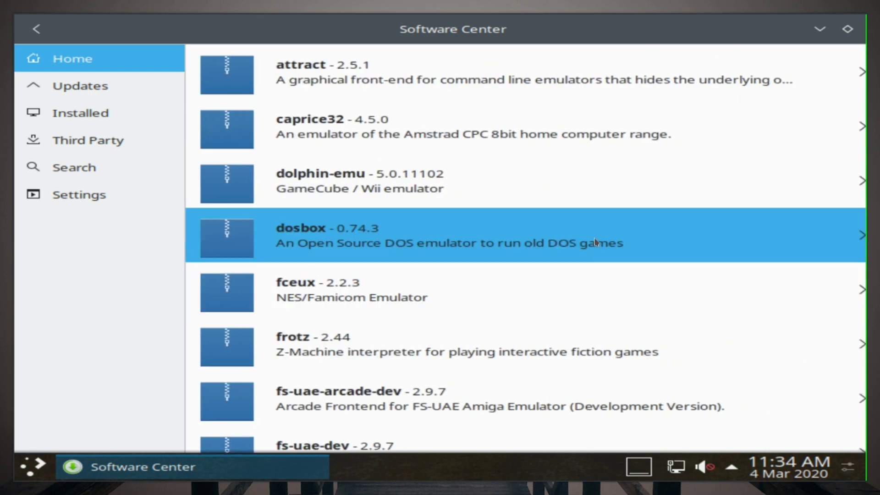
scroll(587, 234, down, 15)
scroll(584, 230, down, 3)
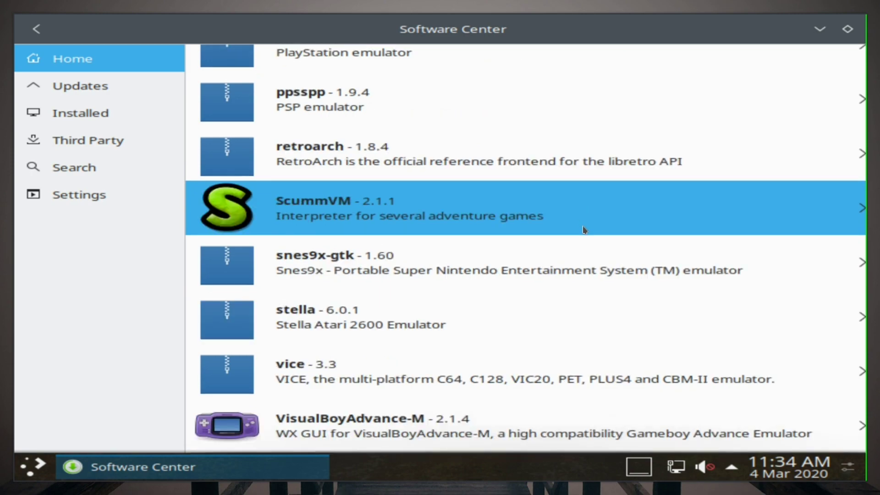
scroll(577, 231, up, 3)
scroll(552, 249, up, 10)
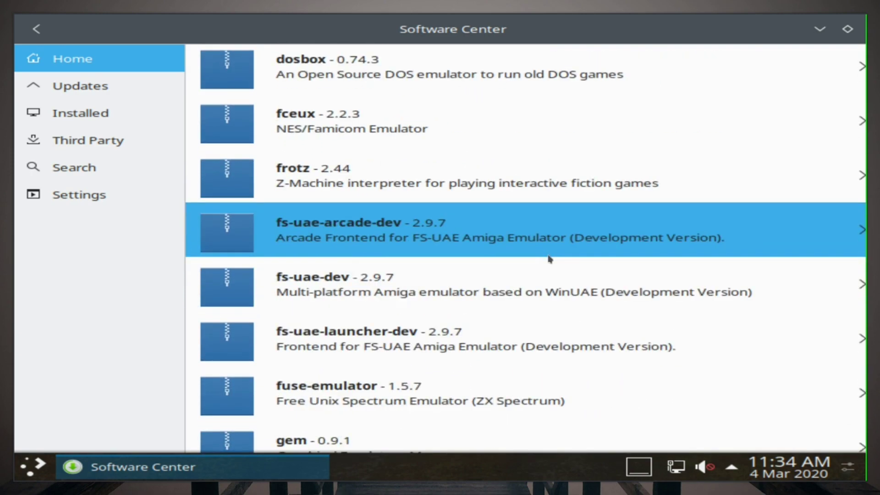
key(alt+Left)
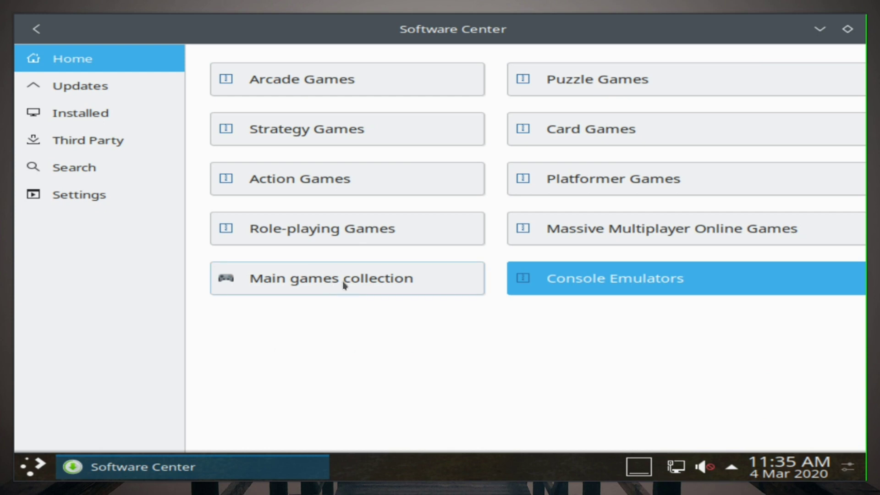
click(357, 226)
scroll(380, 227, down, 5)
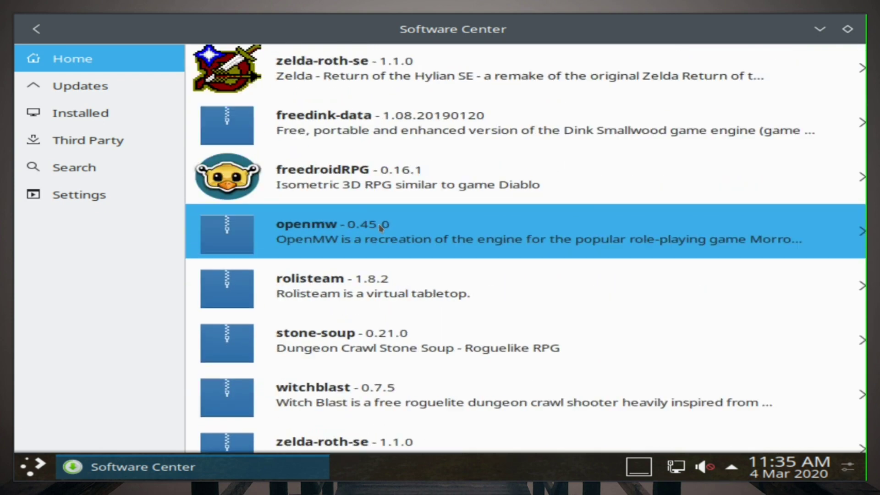
key(alt+Left)
key(alt+Left)
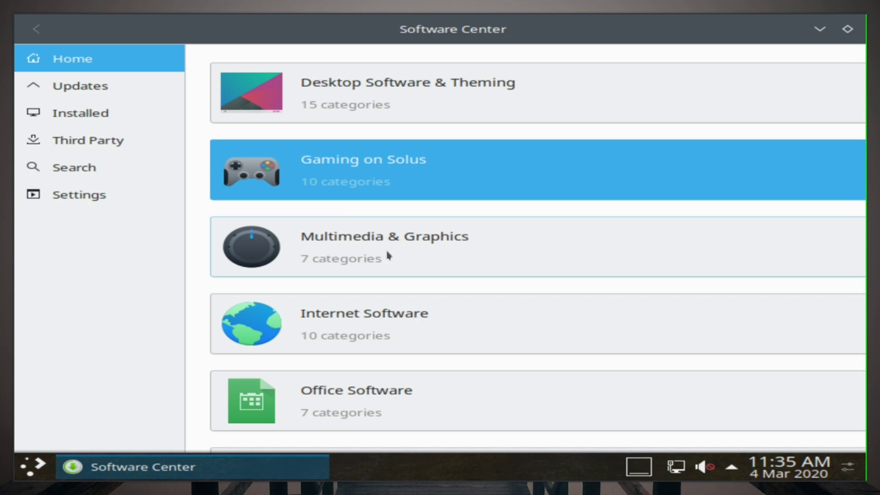
Step: Scroll through the Third Party applications list, then restore and close Software Center
click(133, 140)
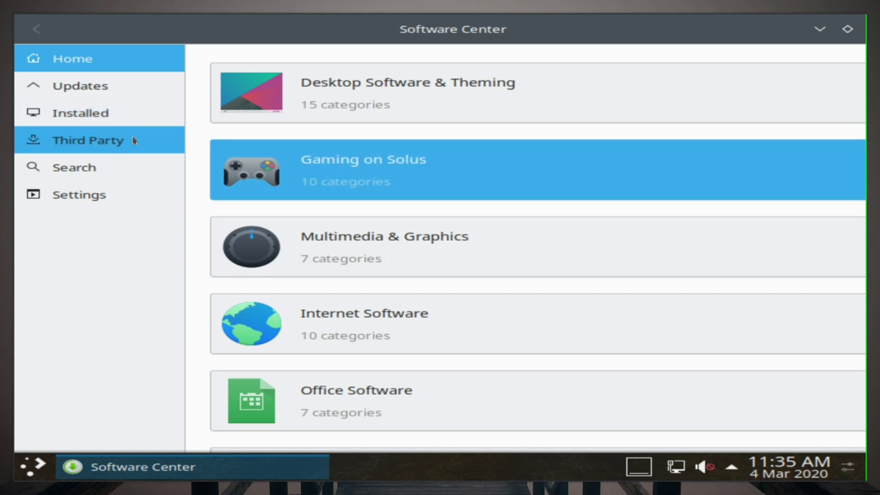
scroll(418, 227, down, 3)
scroll(416, 224, up, 3)
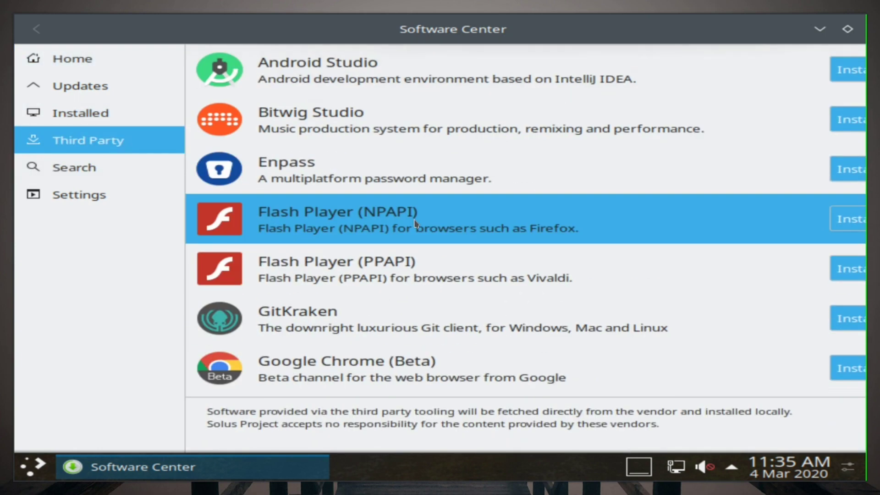
scroll(421, 215, down, 15)
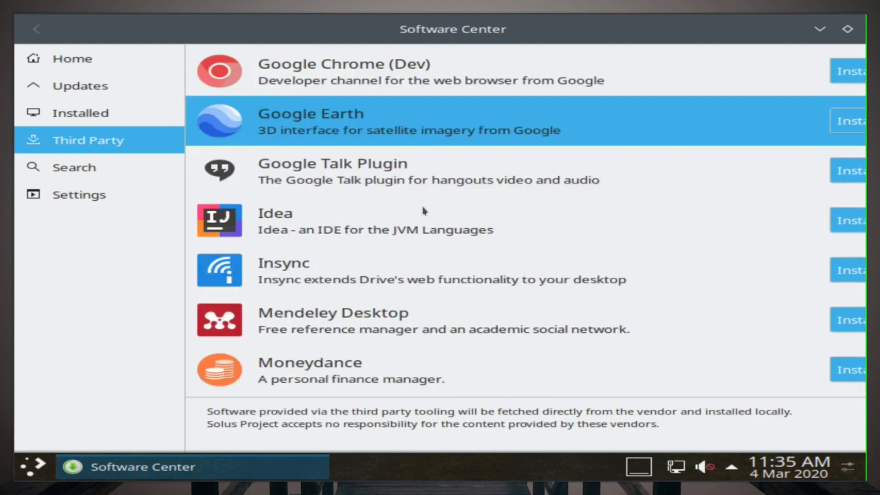
scroll(425, 210, up, 1)
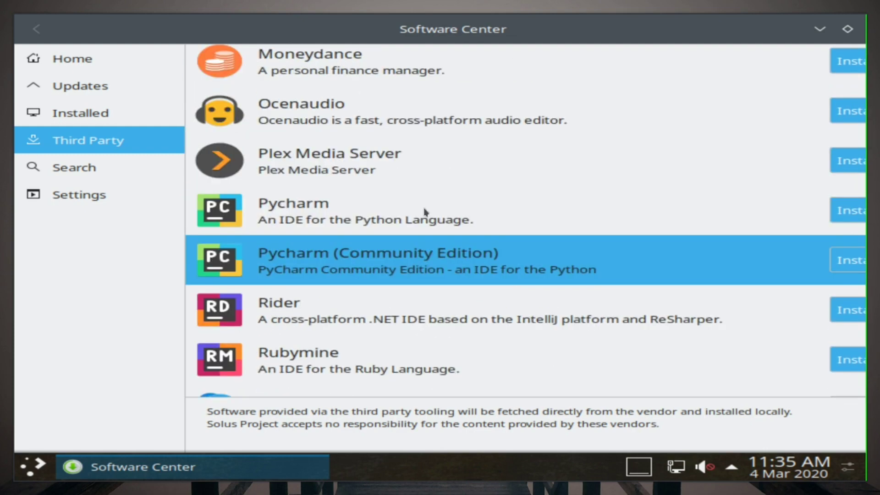
scroll(422, 212, down, 5)
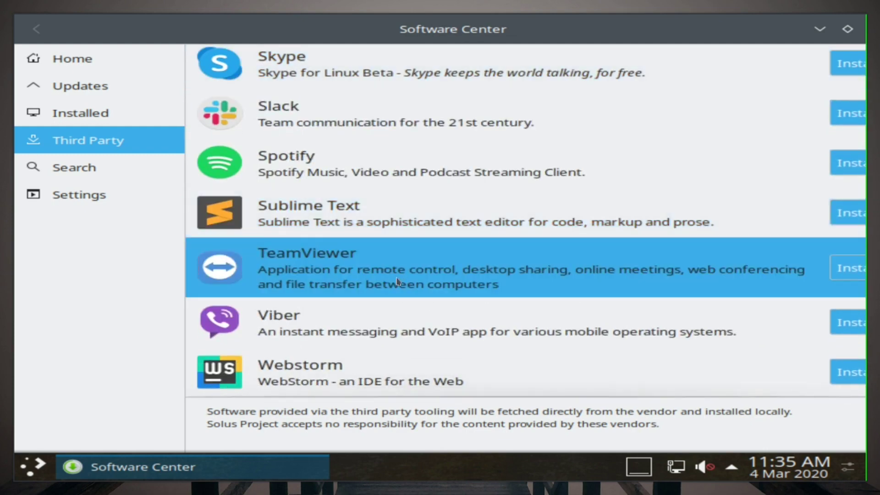
scroll(394, 274, up, 20)
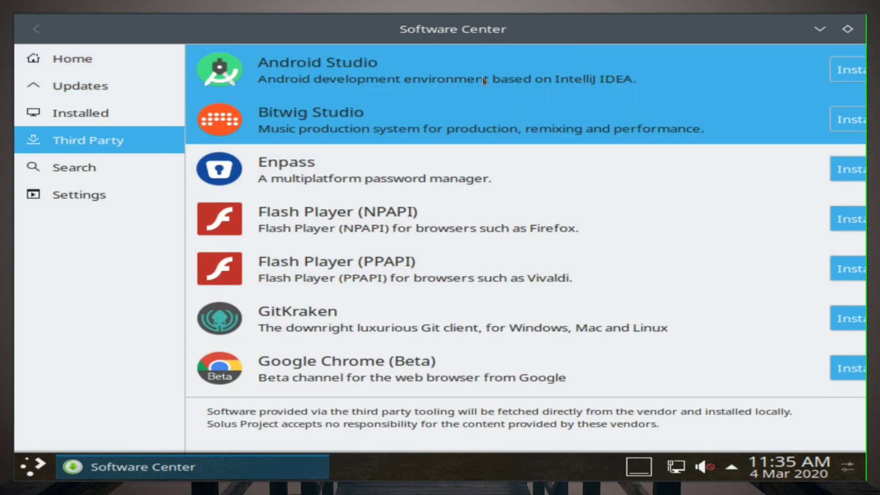
drag(458, 29, 348, 82)
click(638, 78)
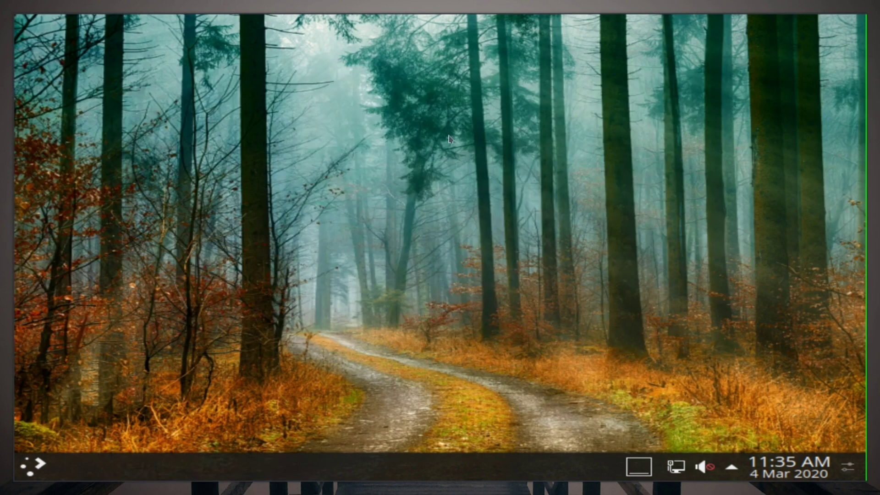
Step: View the Home folder in Dolphin, close it, and relaunch Software Center
click(29, 476)
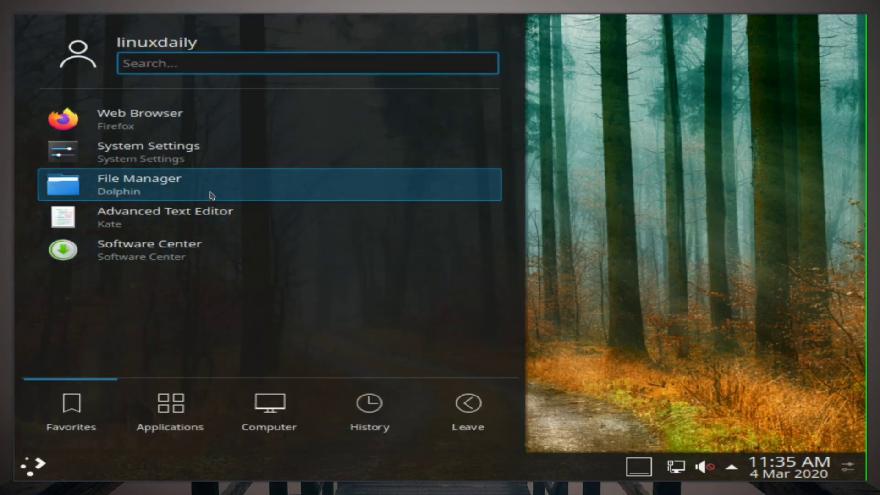
click(211, 194)
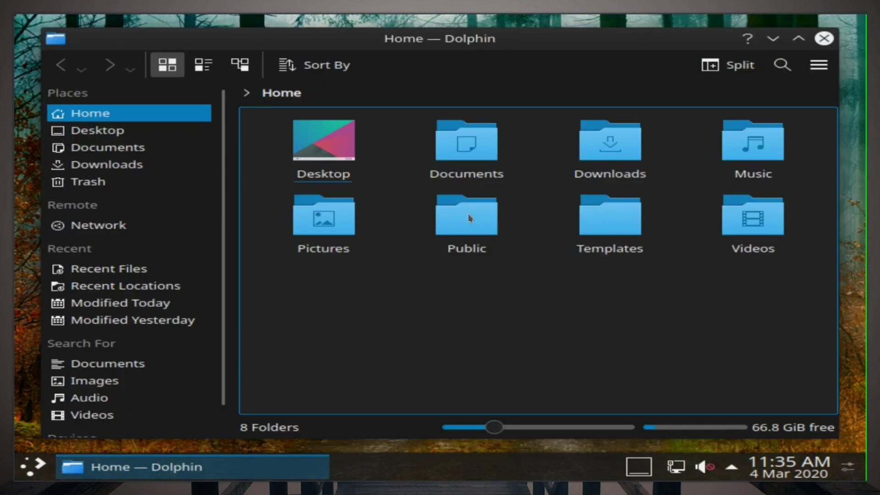
scroll(200, 308, down, 1)
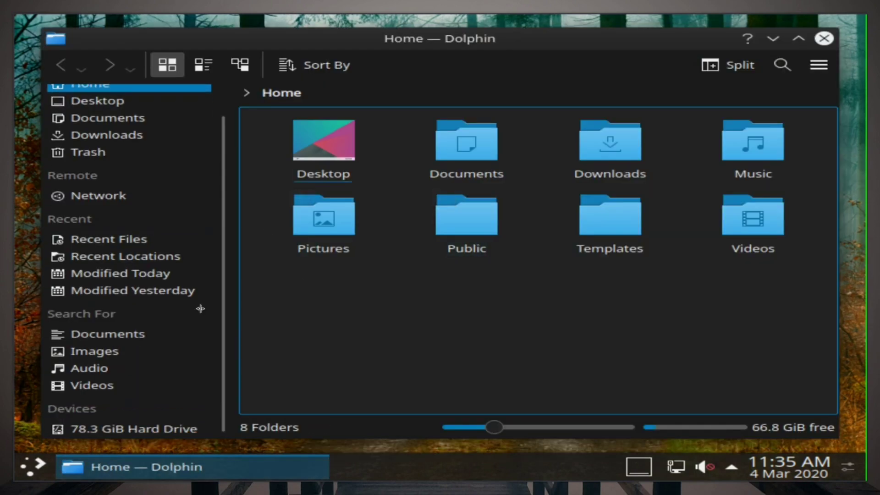
click(825, 39)
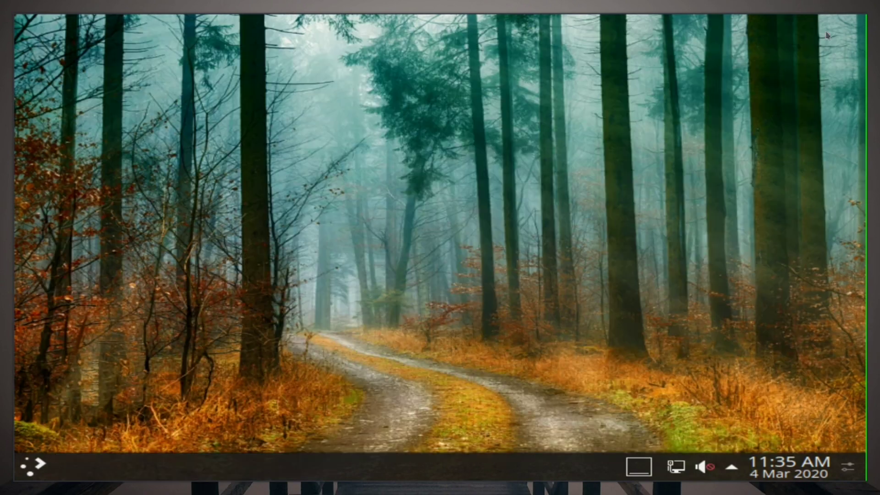
click(40, 475)
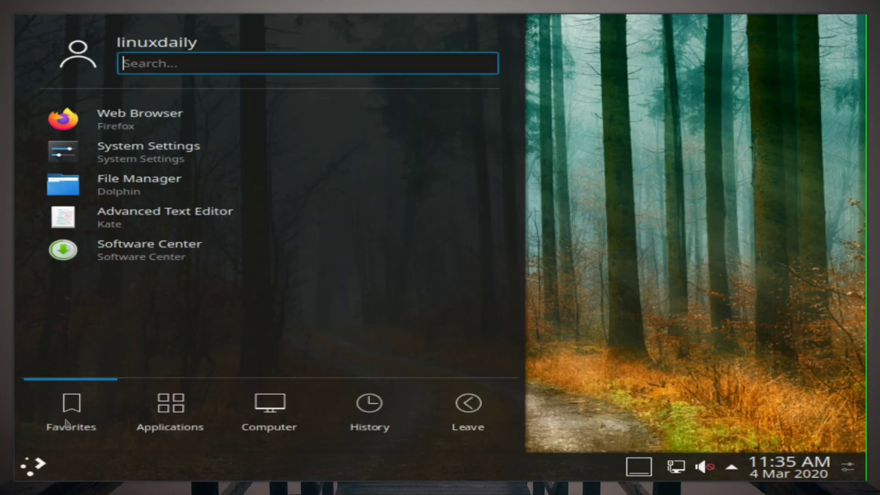
click(194, 240)
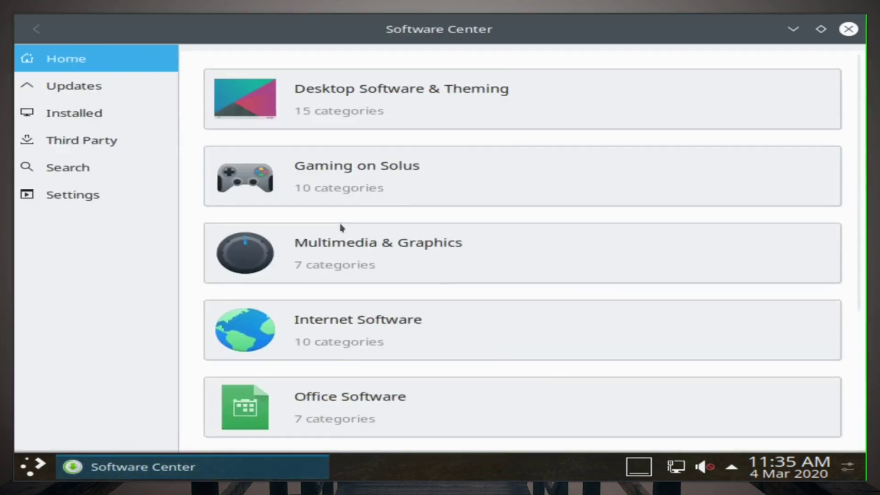
Step: Browse Multimedia's Audio Software, then open SuperTuxKart from Gaming on Solus > Arcade Games
click(360, 238)
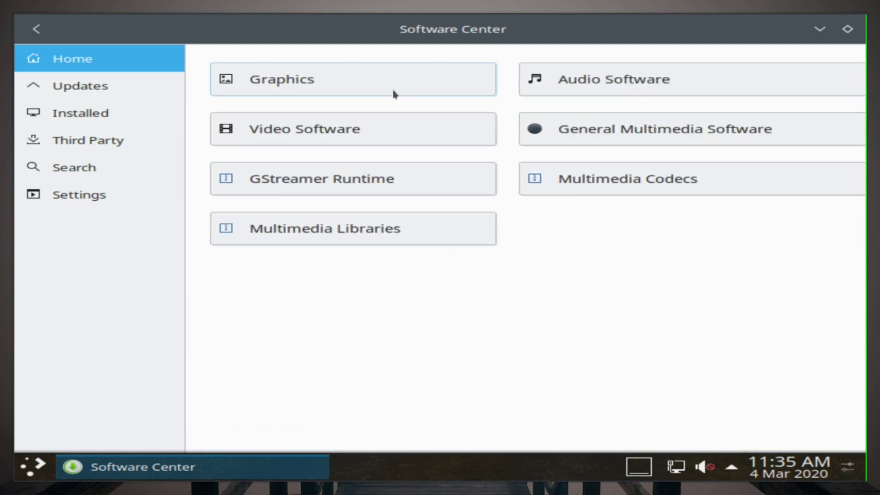
click(594, 84)
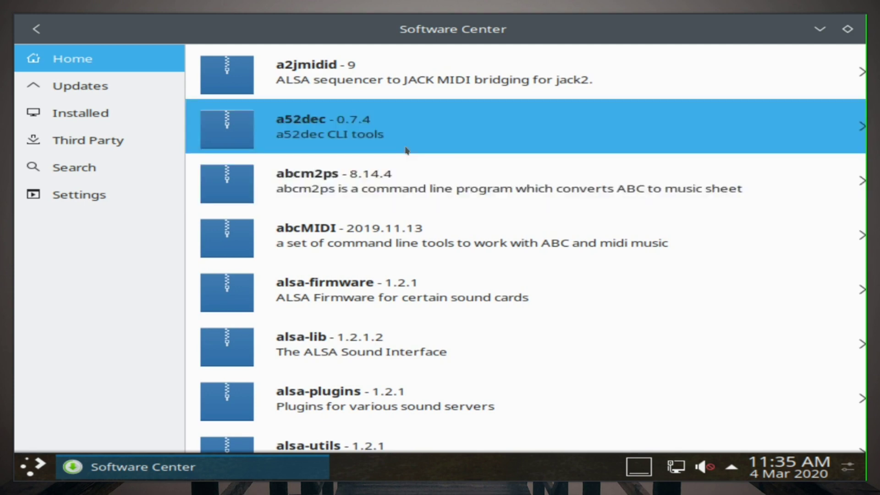
scroll(415, 158, down, 2)
key(alt+Left)
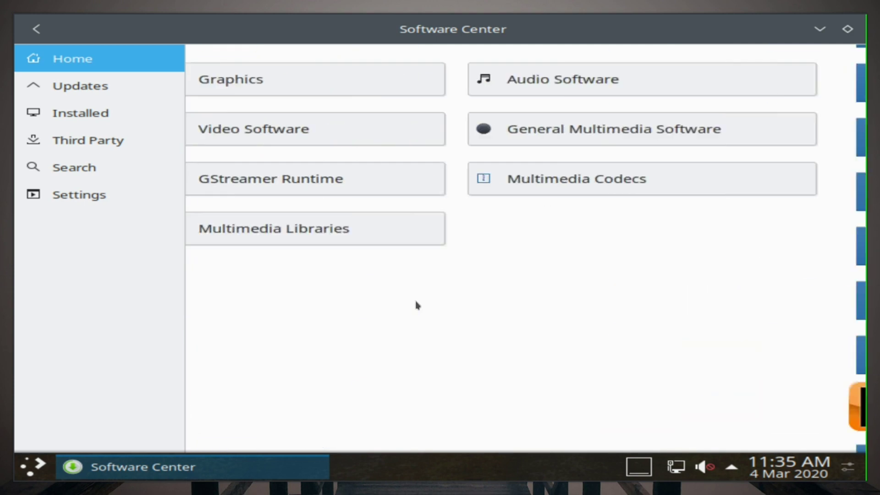
key(alt+Left)
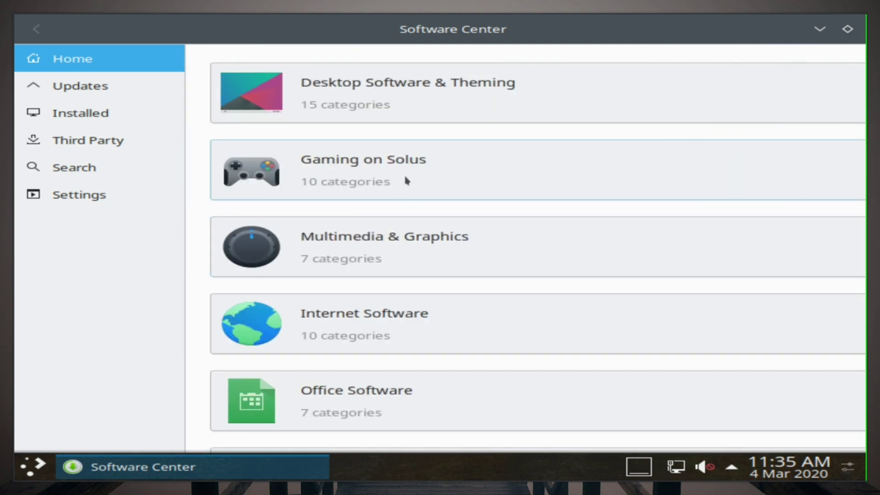
click(407, 164)
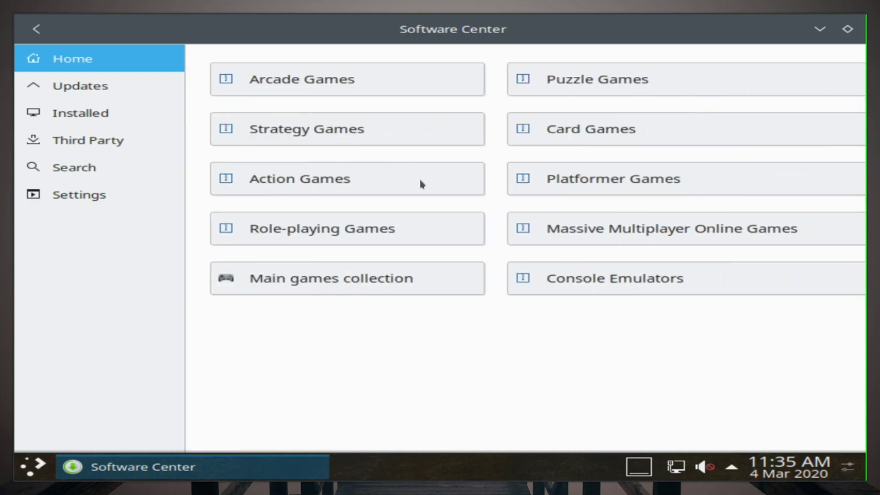
click(356, 70)
scroll(477, 330, down, 10)
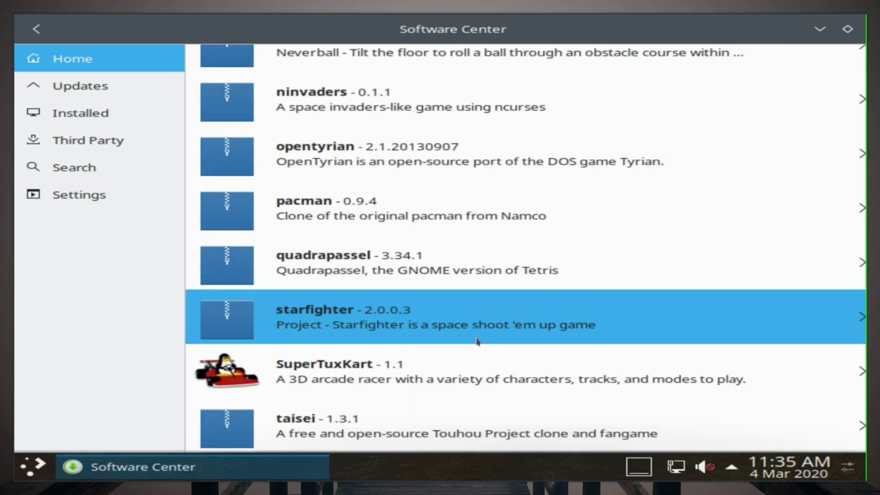
click(463, 383)
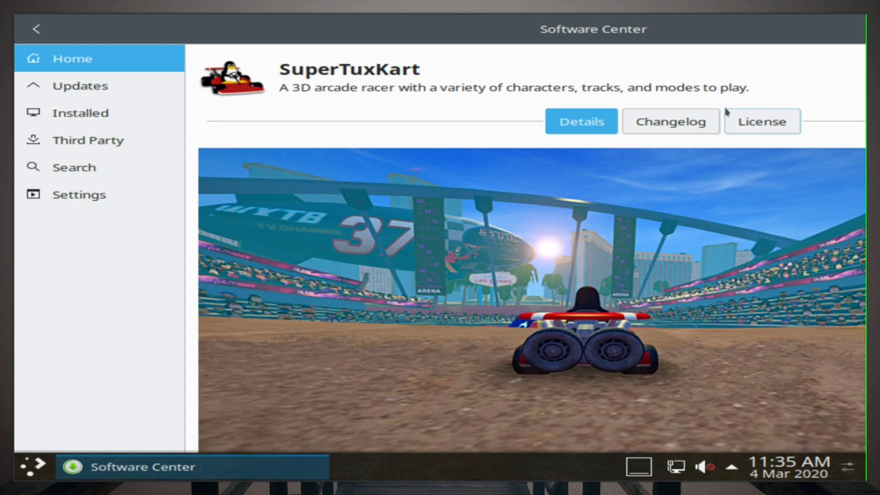
Step: Install SuperTuxKart with its dependencies, authorize with the account password, then minimize Software Center
drag(624, 37, 322, 65)
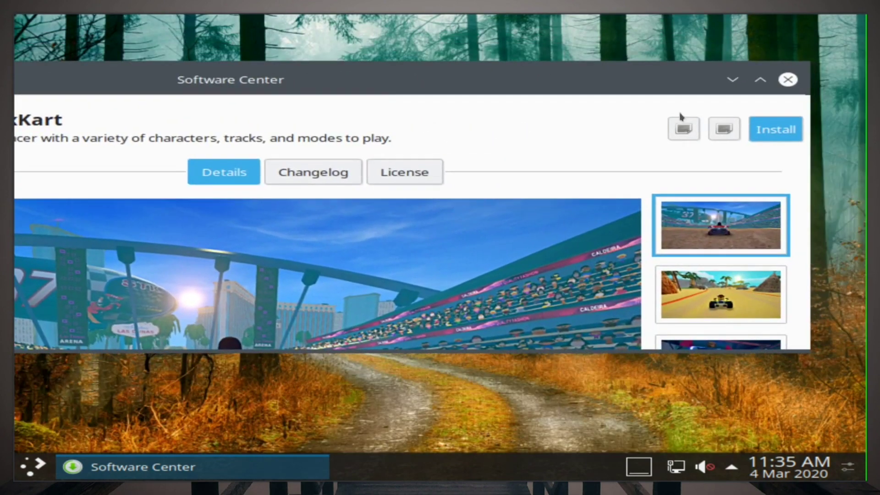
click(783, 129)
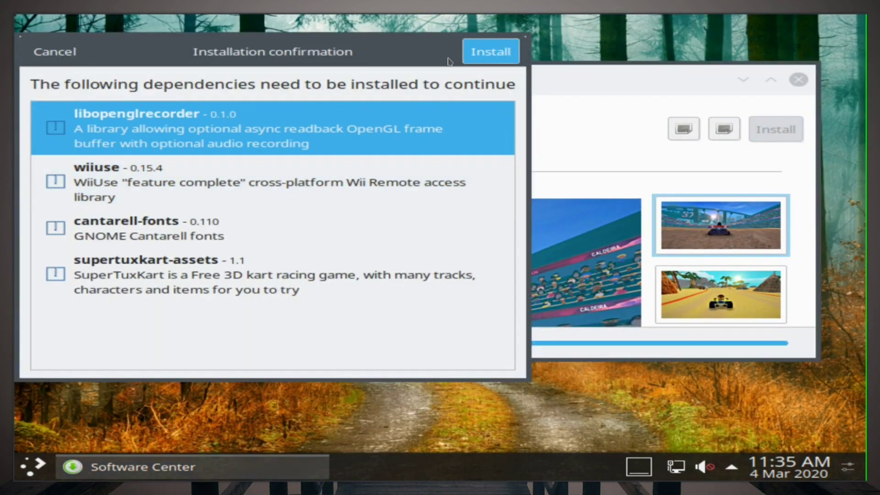
click(474, 56)
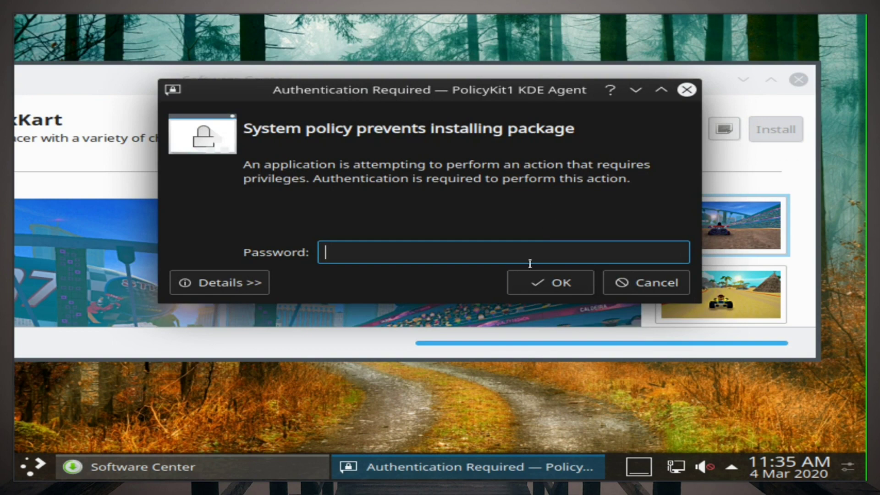
text(•)
key(Return)
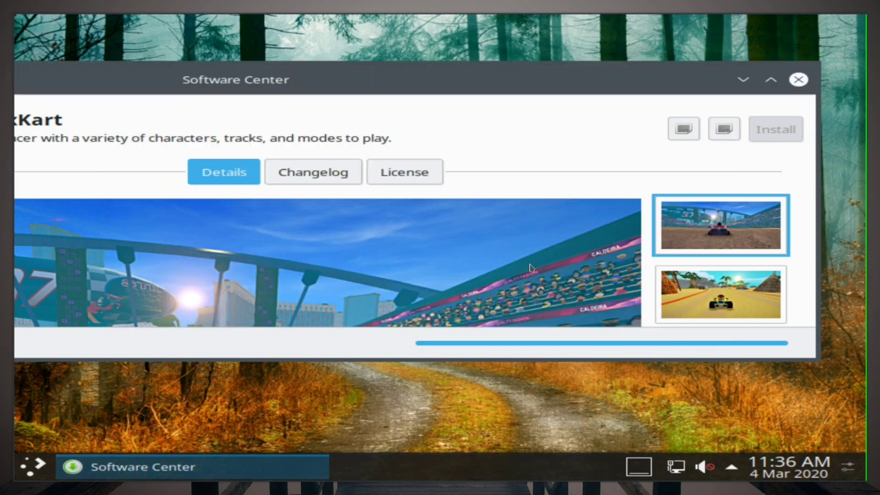
drag(431, 79, 357, 69)
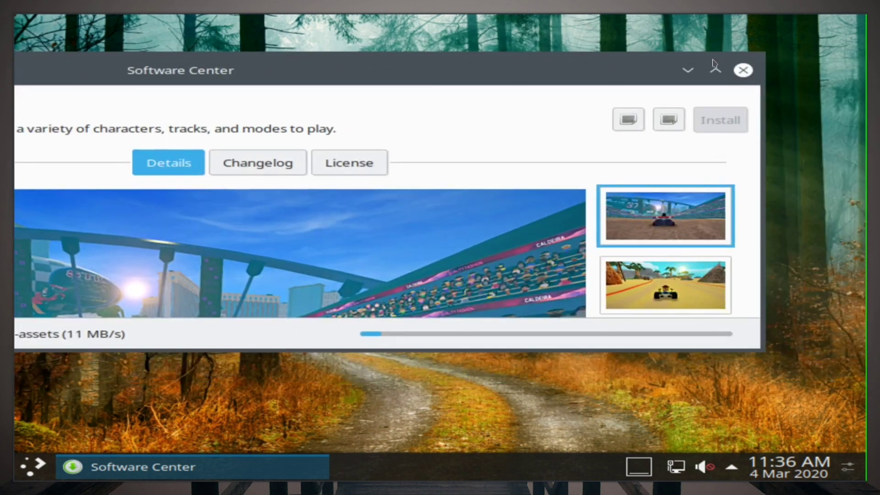
click(687, 71)
Step: Open the application launcher and browse its Favorites, Applications and Computer tabs
click(40, 469)
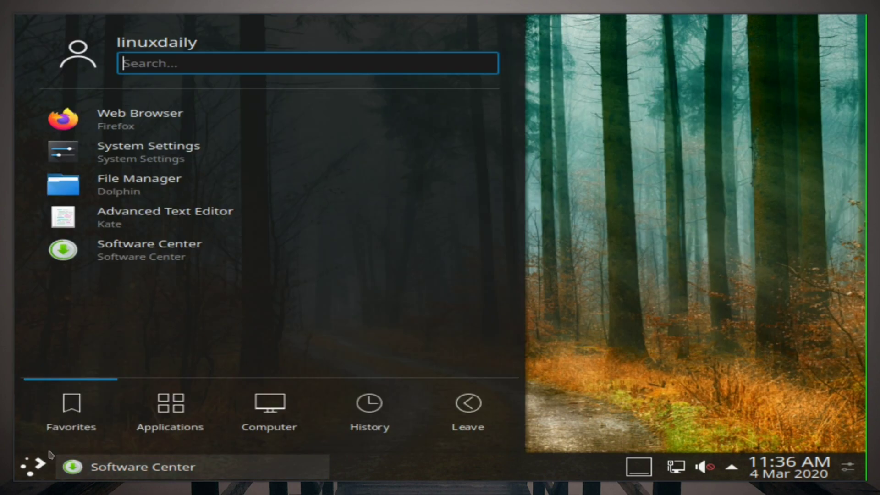
click(178, 408)
click(299, 429)
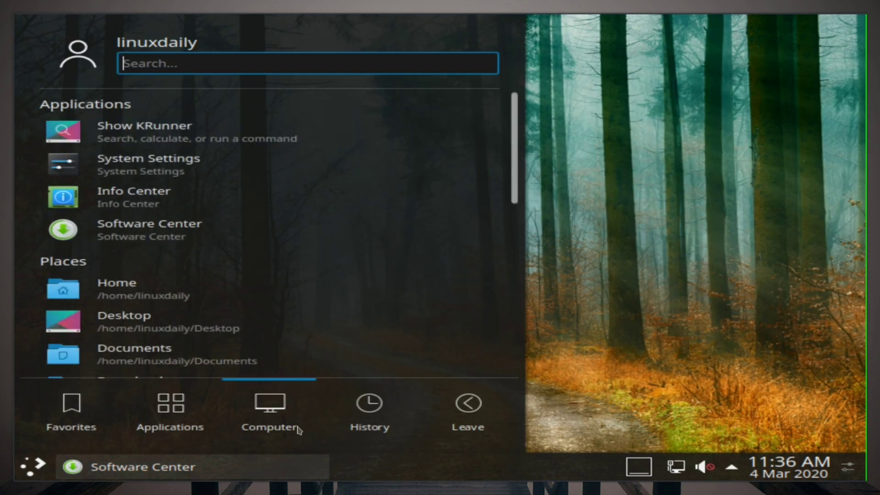
click(178, 424)
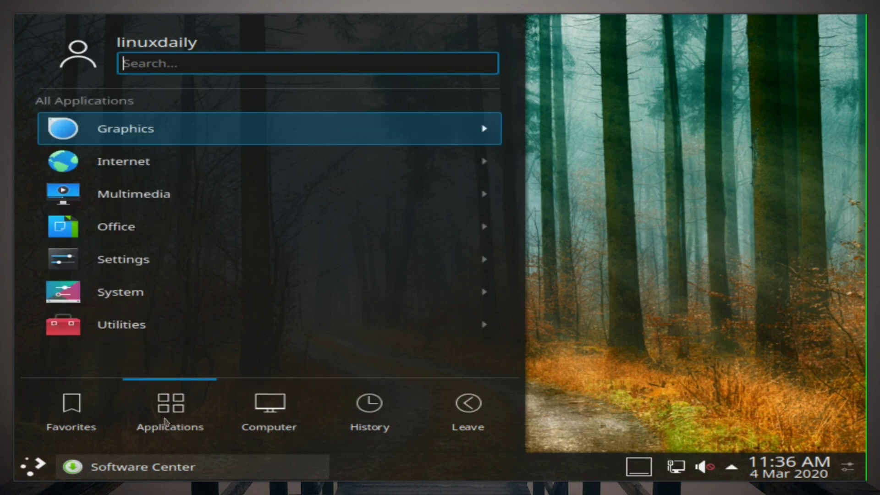
click(101, 409)
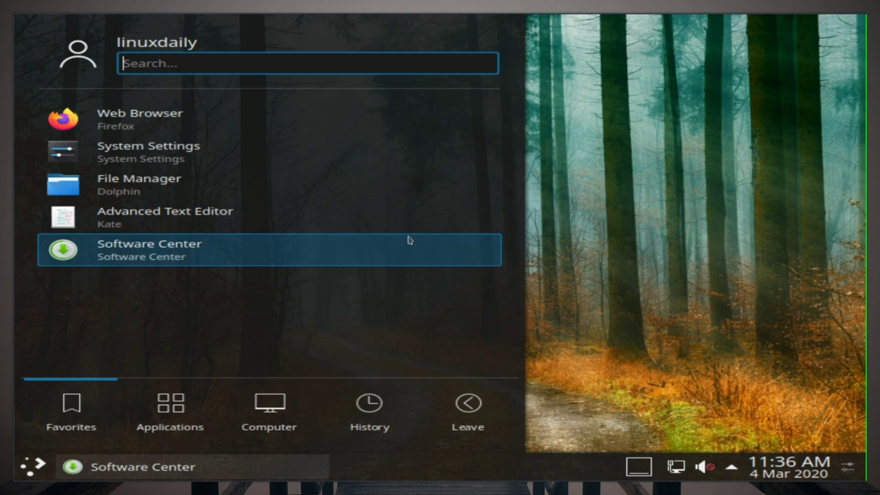
click(182, 405)
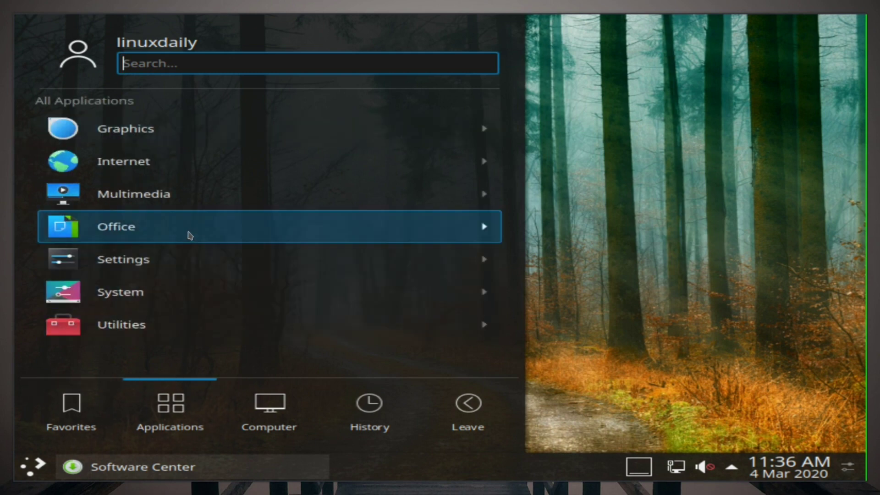
click(71, 408)
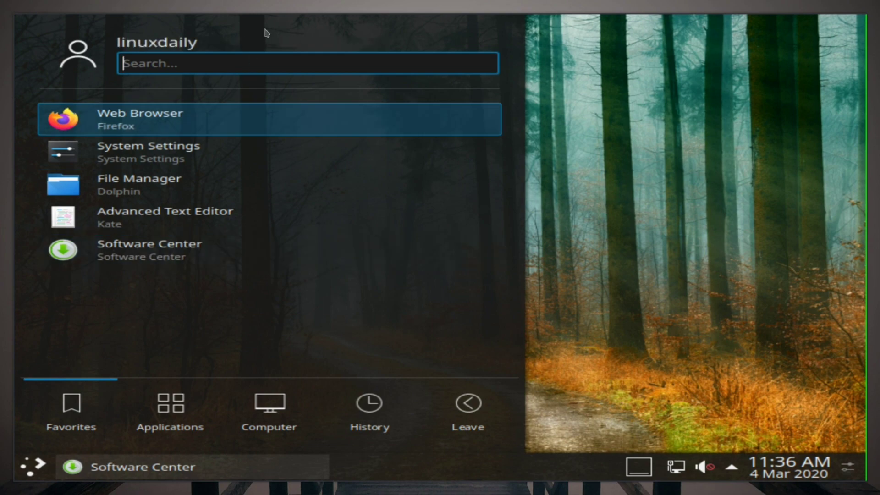
Step: Launch Konsole from a 'kons' search and run eopkg with no arguments
text(kons)
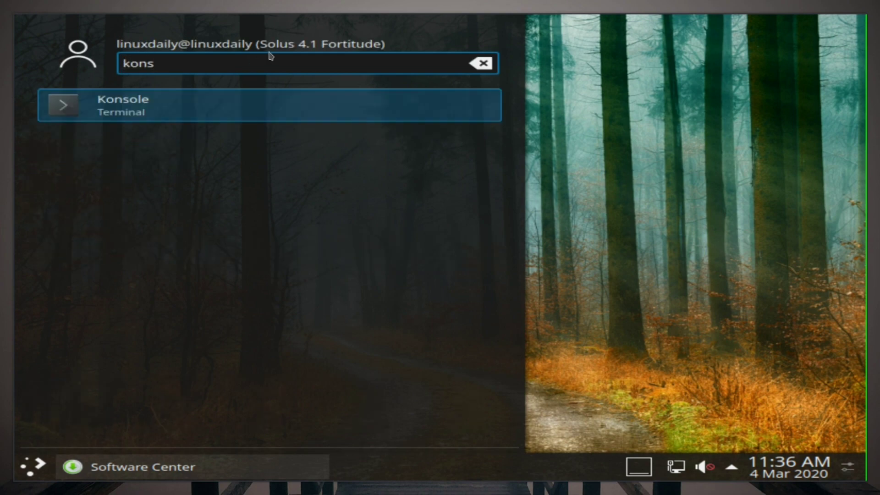
key(Return)
text(eo)
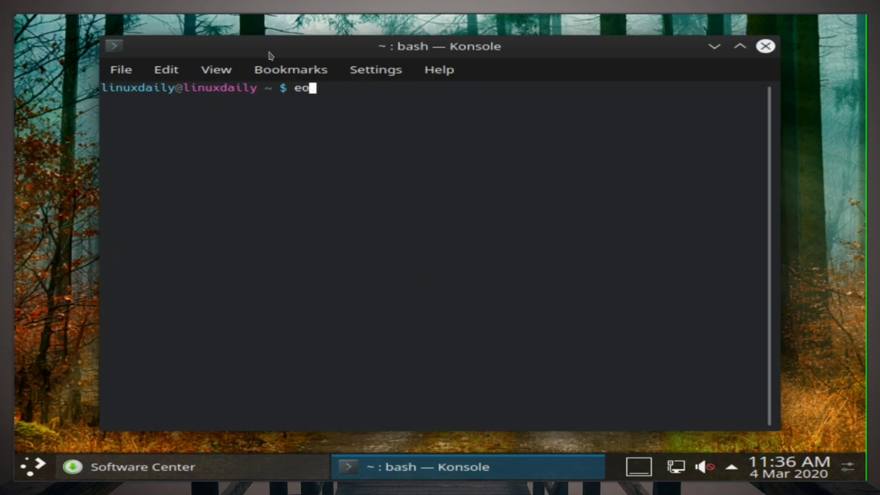
text(pkg)
key(Return)
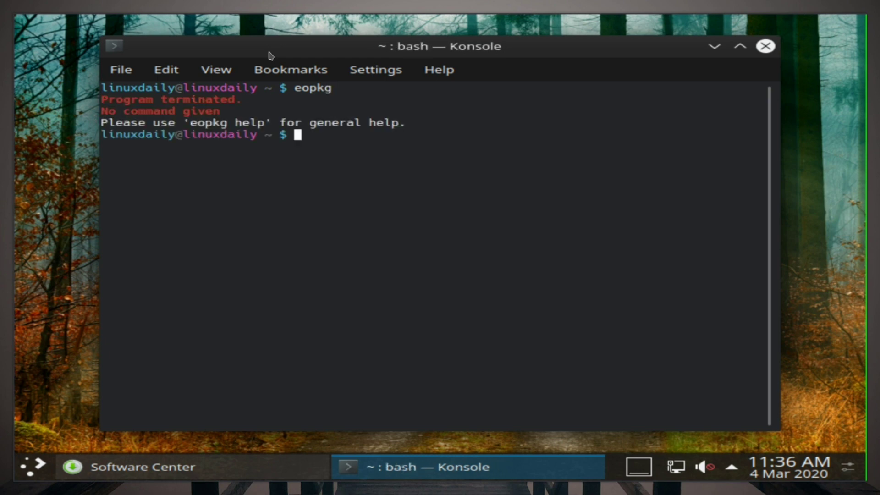
Step: Read through the 'man eopkg' manual page, scrolling its options and subcommands, then quit it
text(man eopkg)
key(Return)
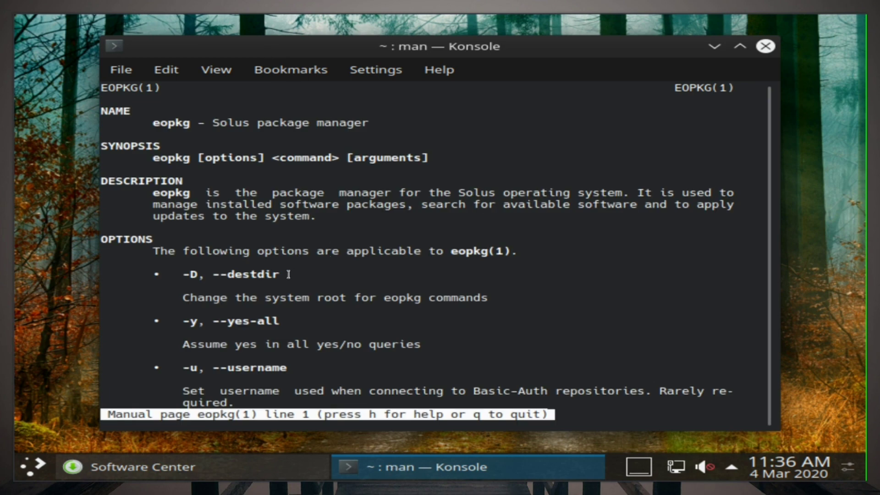
scroll(304, 198, down, 6)
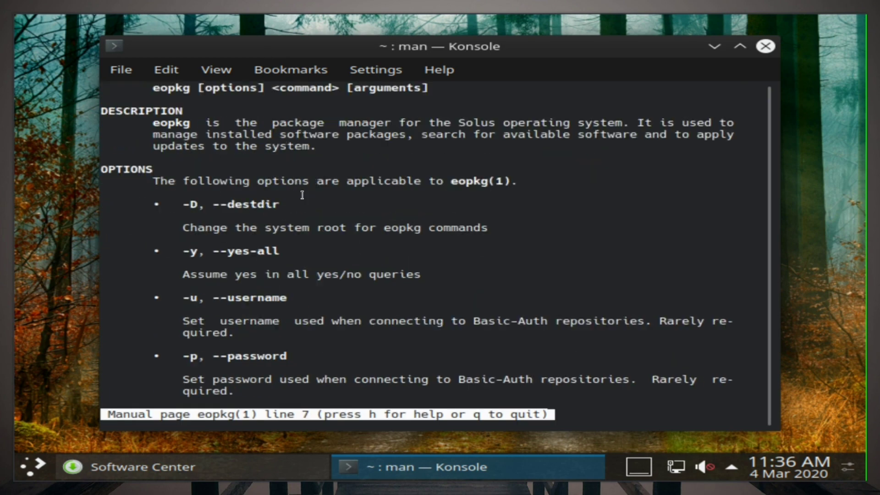
scroll(302, 193, down, 7)
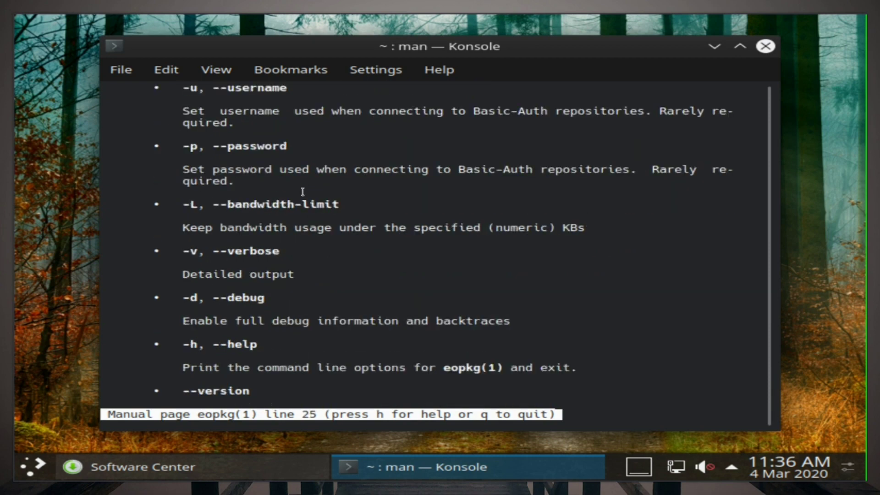
scroll(302, 190, down, 6)
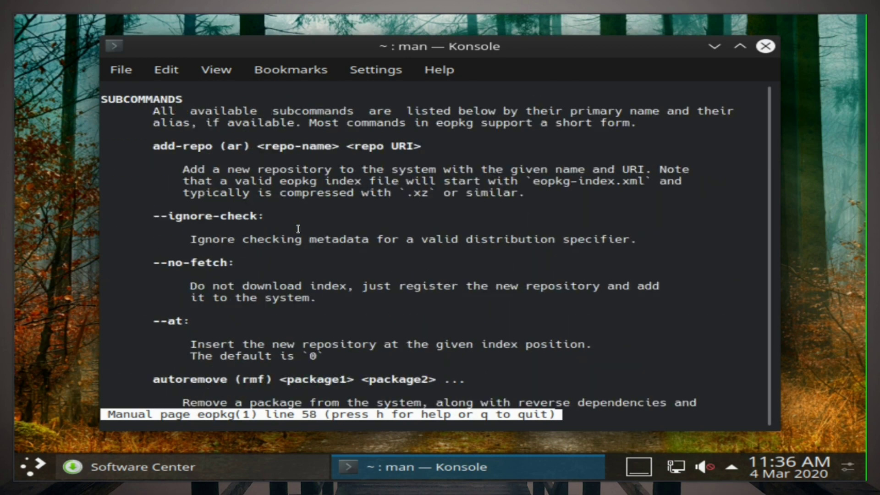
scroll(297, 228, down, 8)
scroll(301, 223, down, 6)
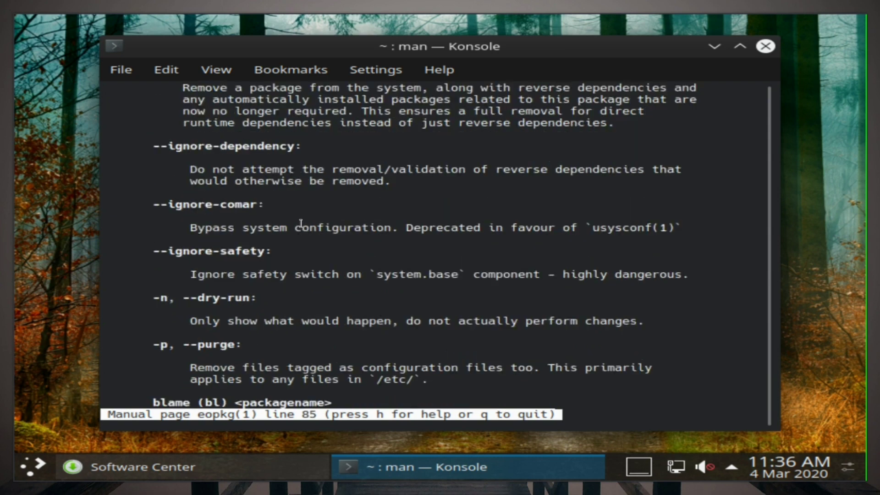
scroll(297, 231, down, 10)
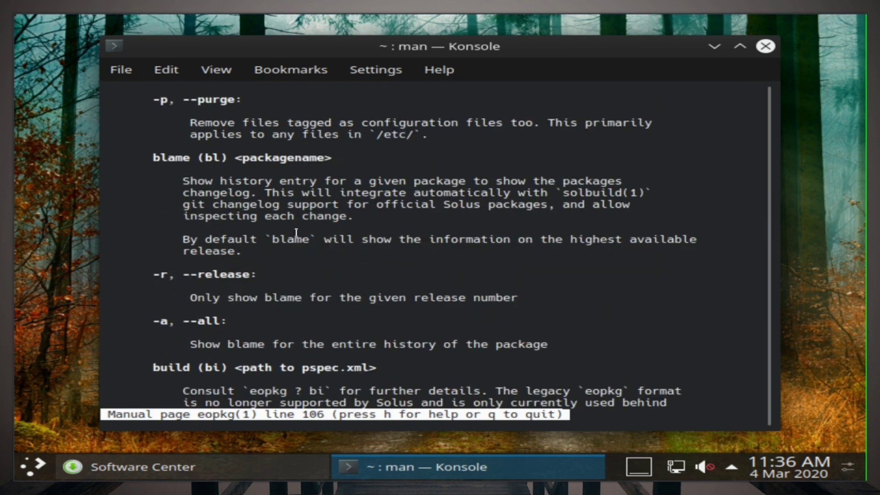
scroll(296, 229, down, 9)
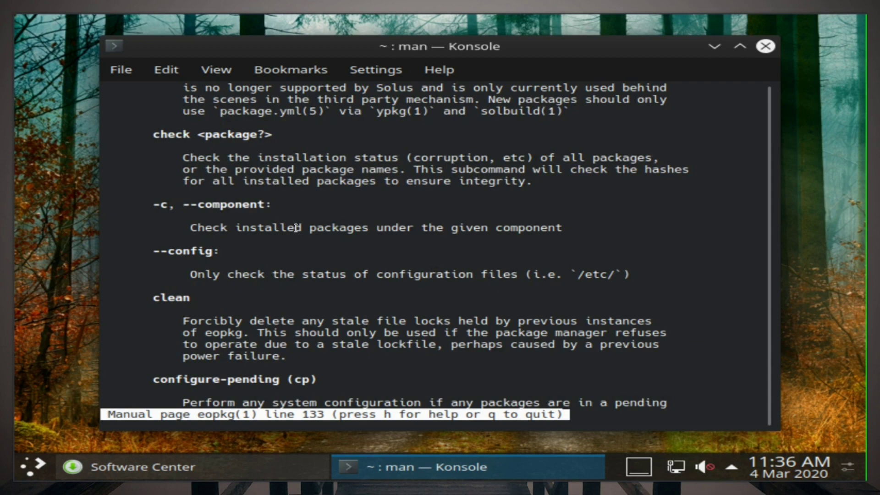
scroll(297, 226, down, 9)
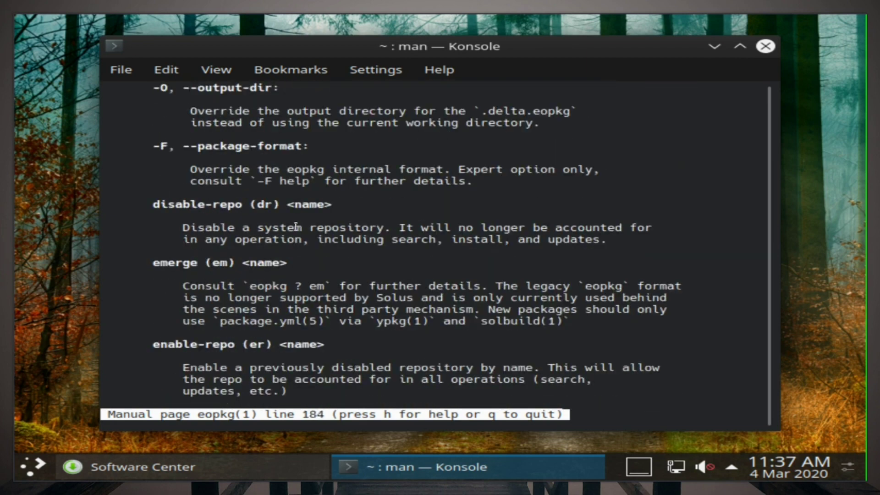
scroll(295, 229, down, 3)
scroll(294, 232, down, 15)
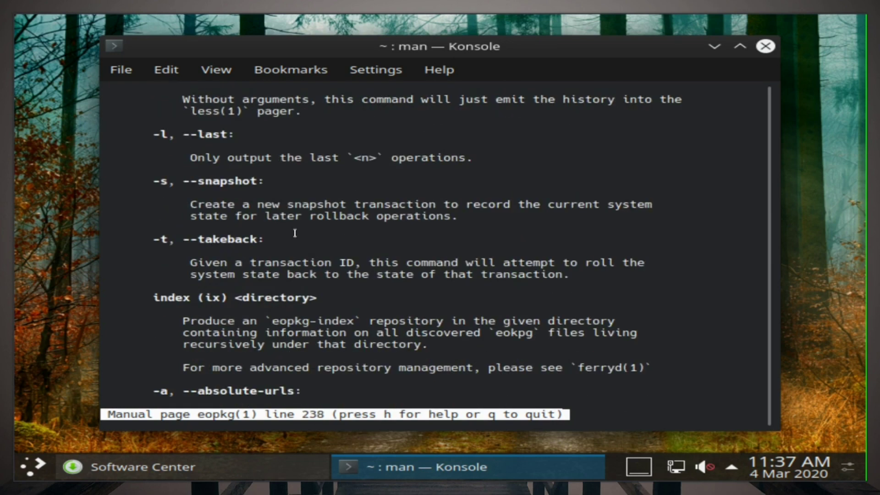
scroll(295, 233, down, 8)
scroll(293, 236, down, 9)
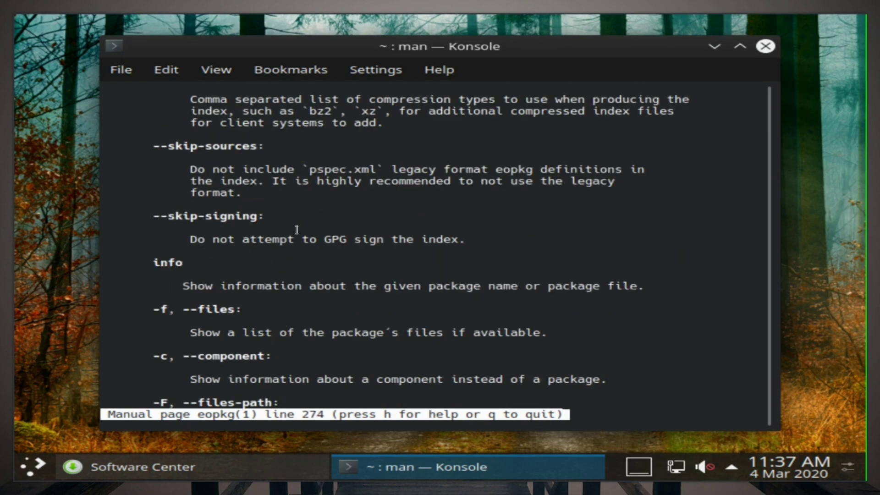
scroll(298, 235, down, 17)
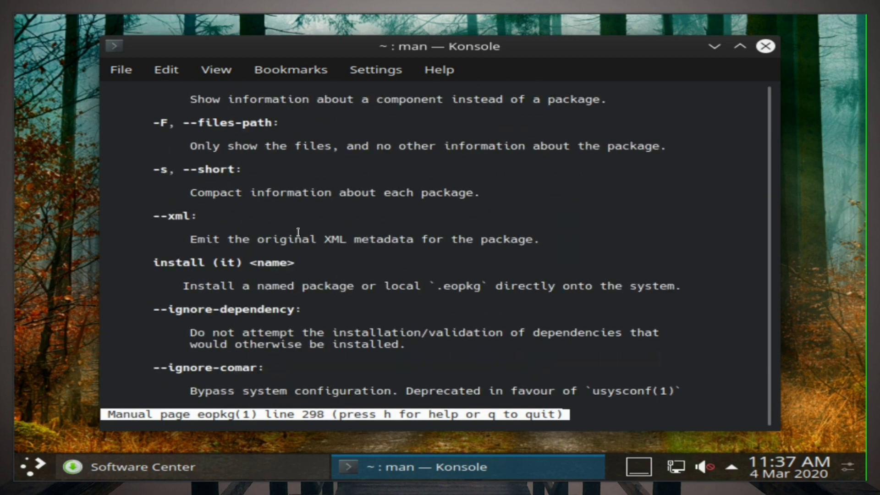
scroll(298, 233, down, 6)
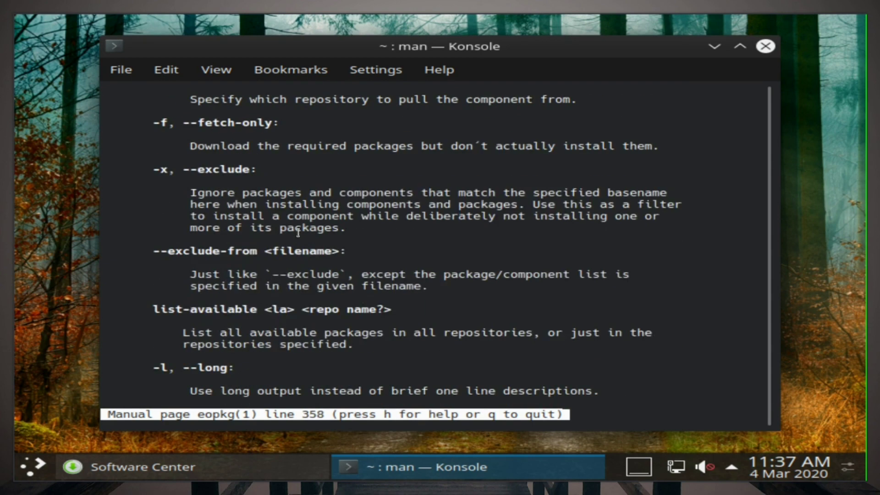
scroll(298, 233, down, 12)
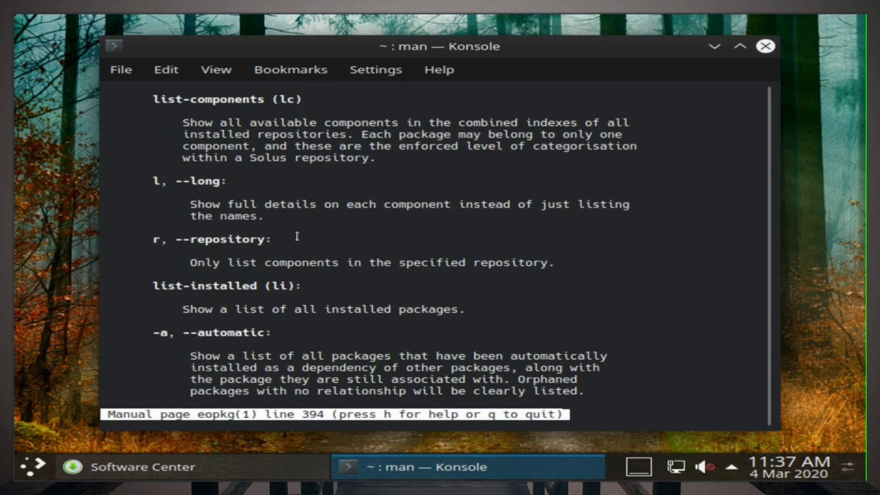
scroll(297, 236, down, 4)
scroll(298, 232, up, 20)
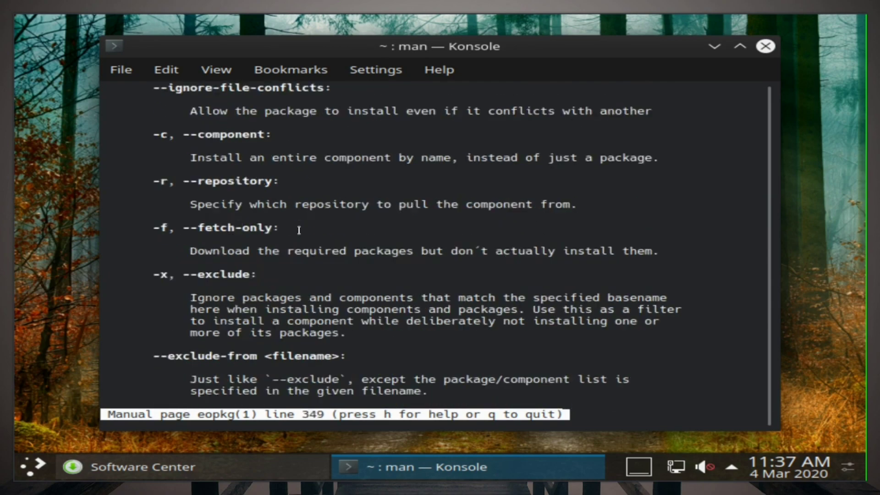
scroll(297, 230, up, 20)
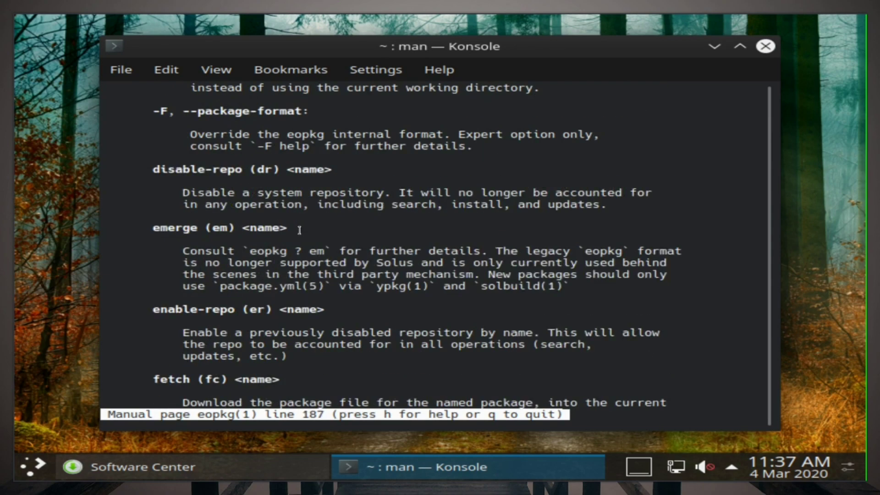
scroll(299, 230, up, 20)
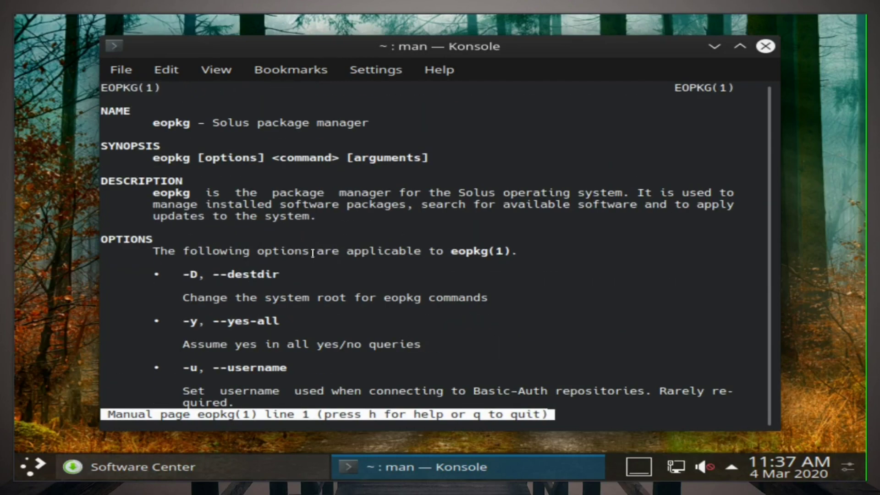
scroll(288, 310, down, 7)
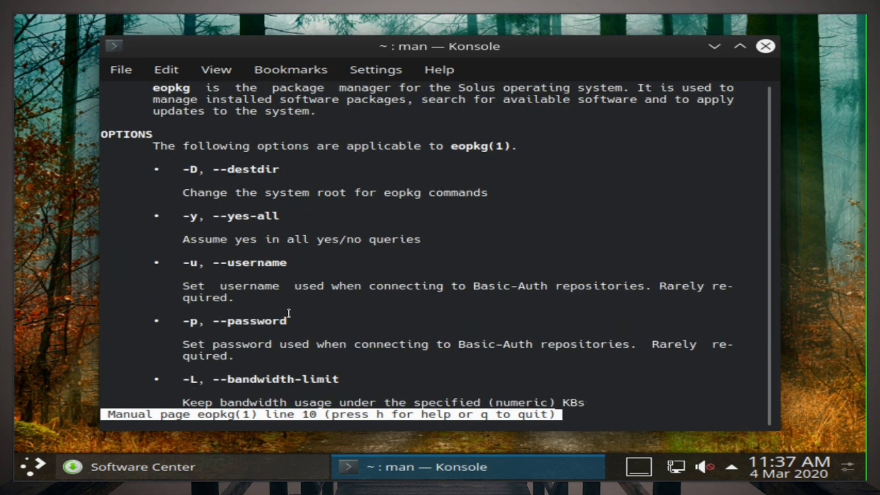
scroll(292, 328, down, 4)
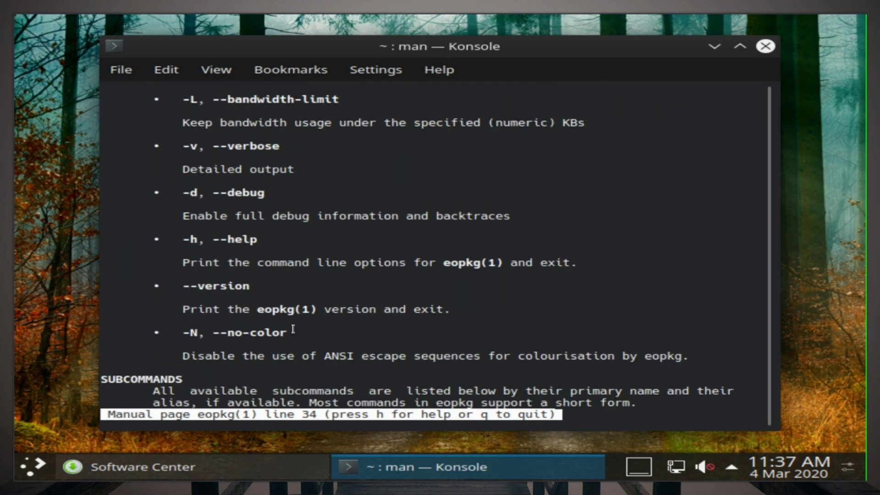
scroll(293, 326, down, 9)
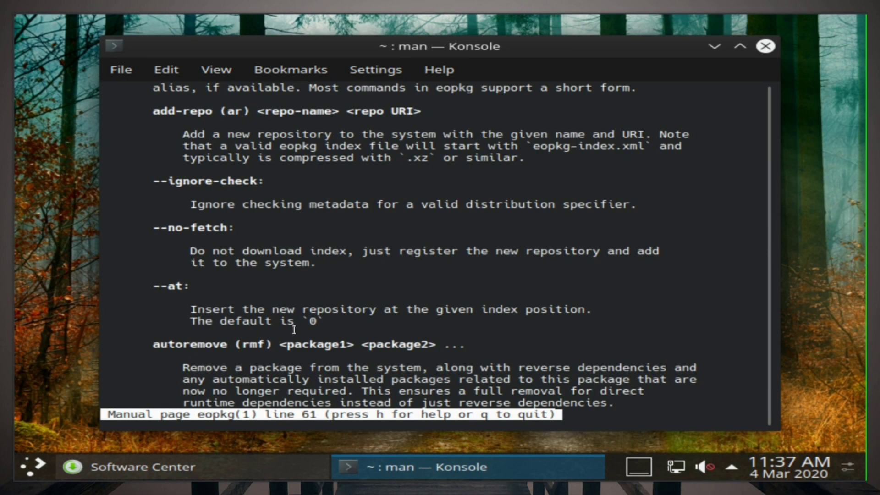
key(q)
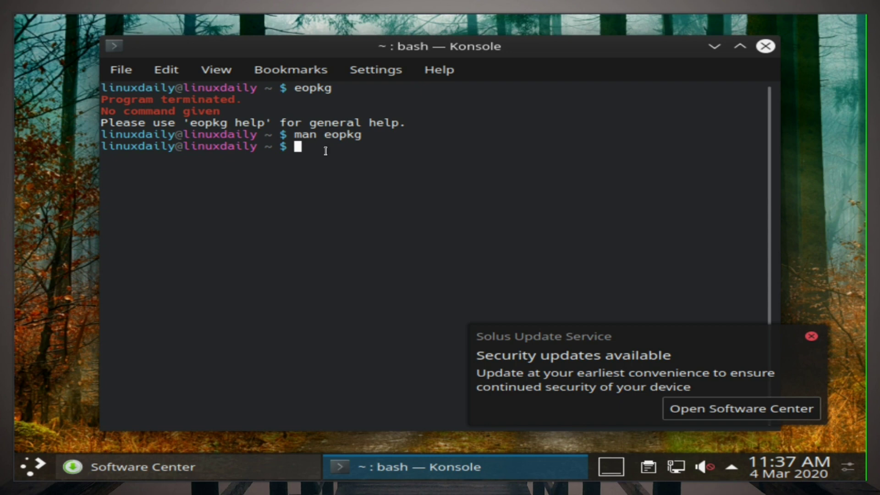
Step: Close the Konsole window and open Software Center from the security-update notification
drag(478, 50, 451, 37)
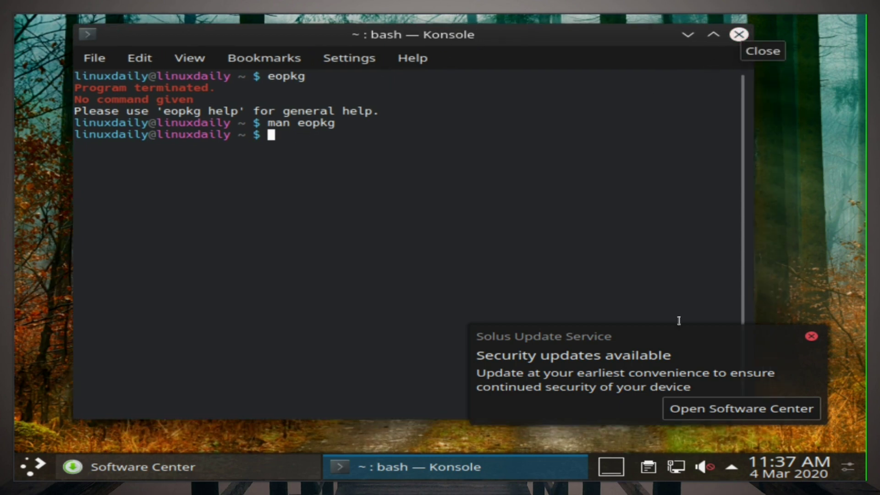
click(738, 34)
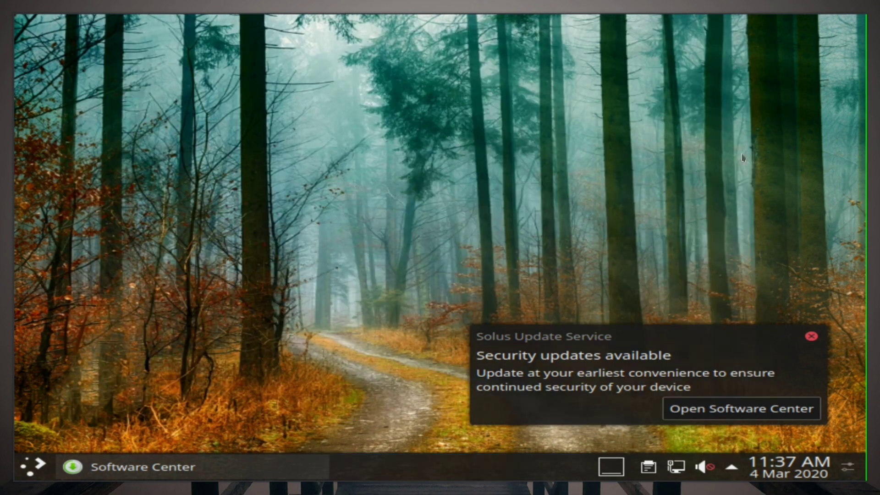
click(711, 415)
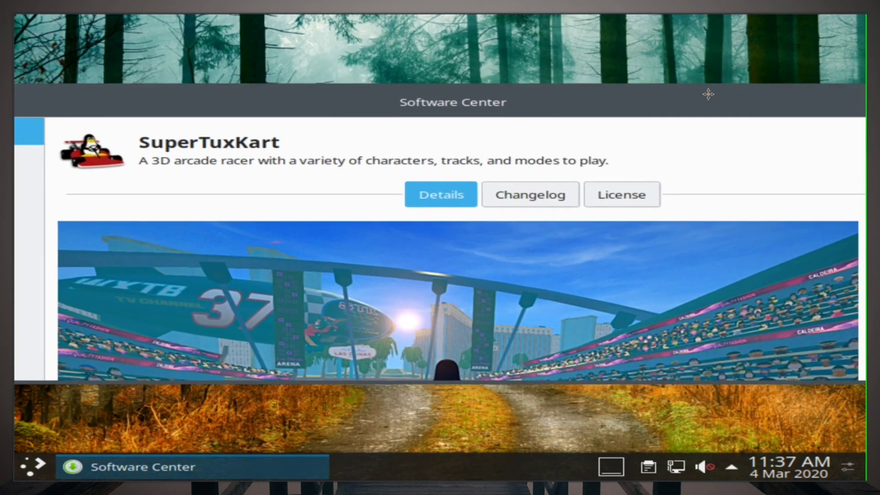
Step: Install the 10 selected updates (25.29 MiB), authorizing with the account password
click(108, 158)
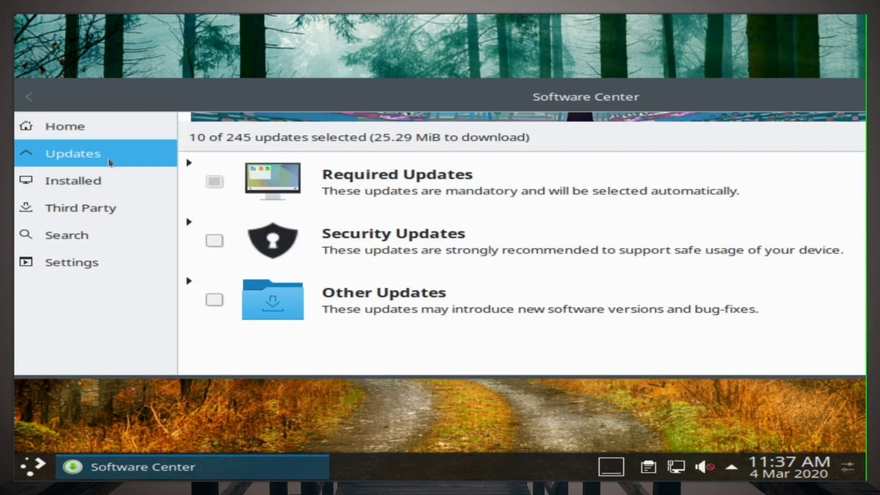
drag(406, 109, 188, 115)
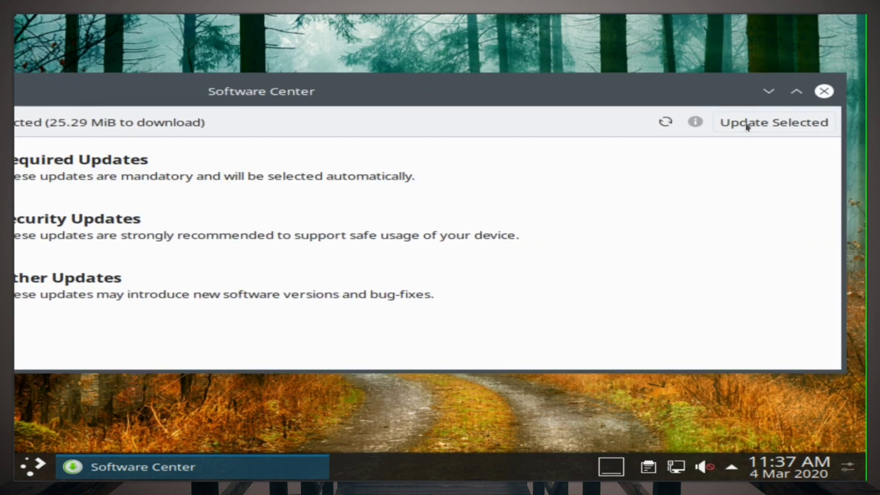
click(745, 125)
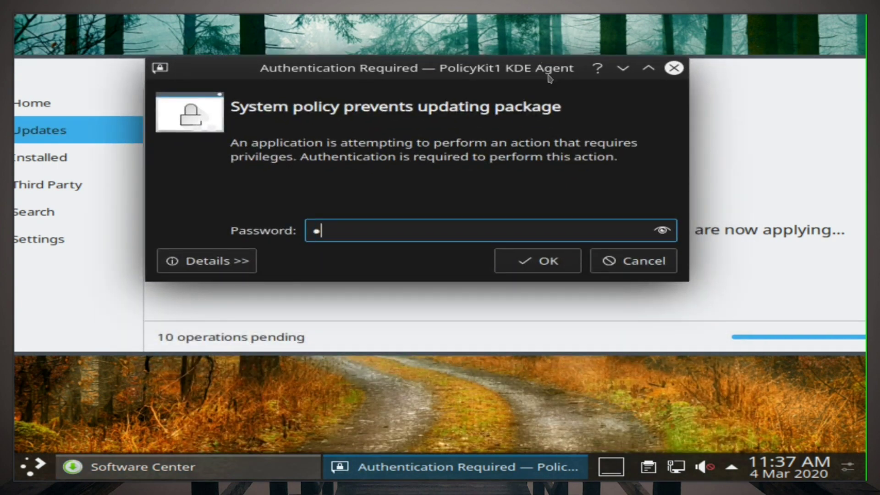
key(Return)
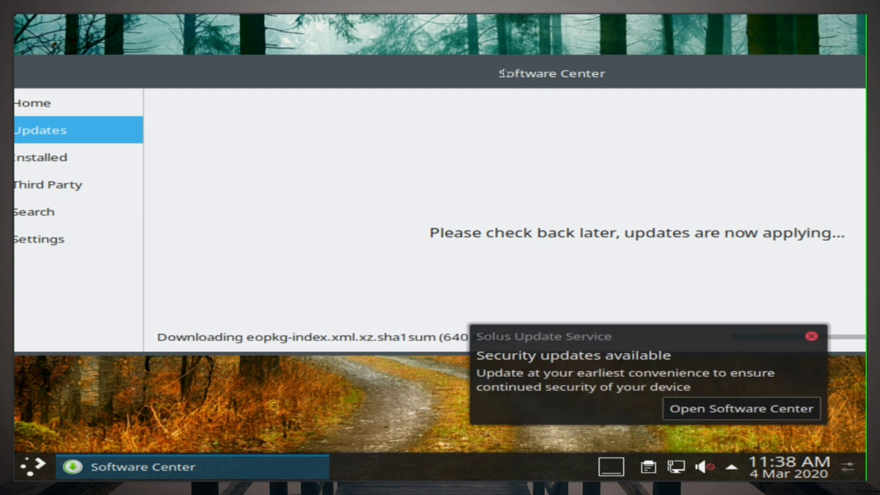
drag(504, 73, 491, 87)
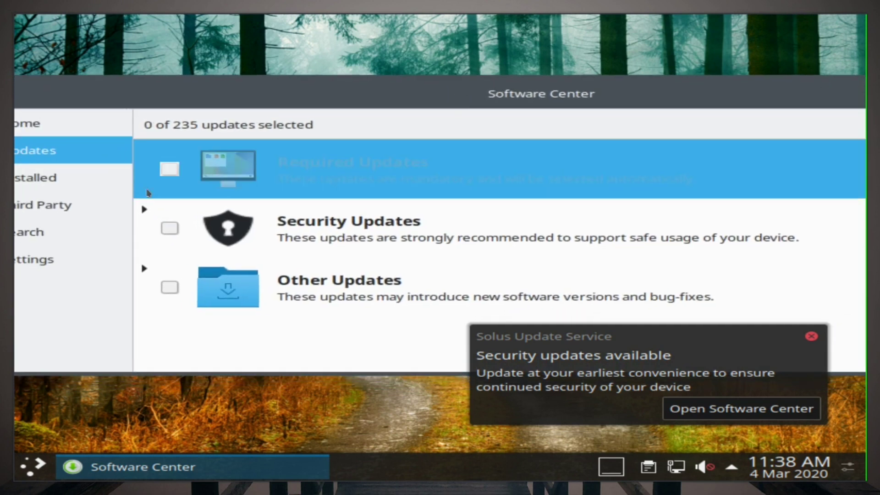
Step: Tick the Security Updates and Other Updates groups so all 235 updates are selected
key(Down)
key(space)
key(Down)
key(space)
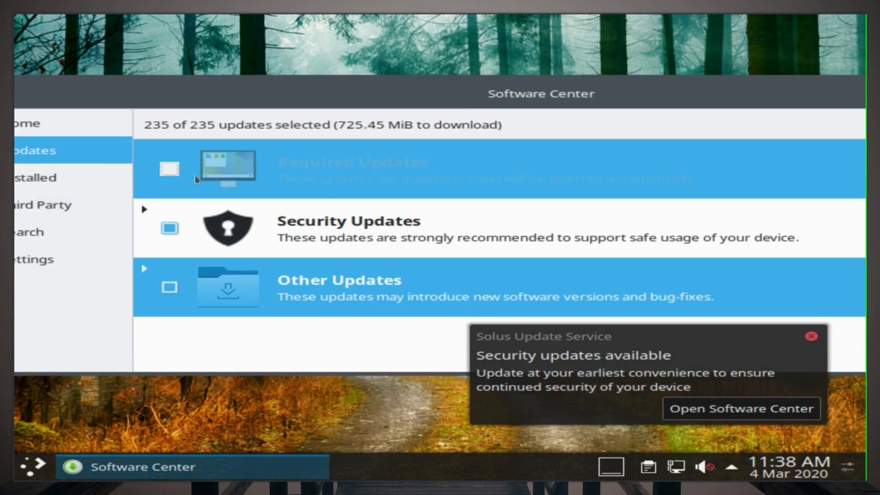
click(196, 180)
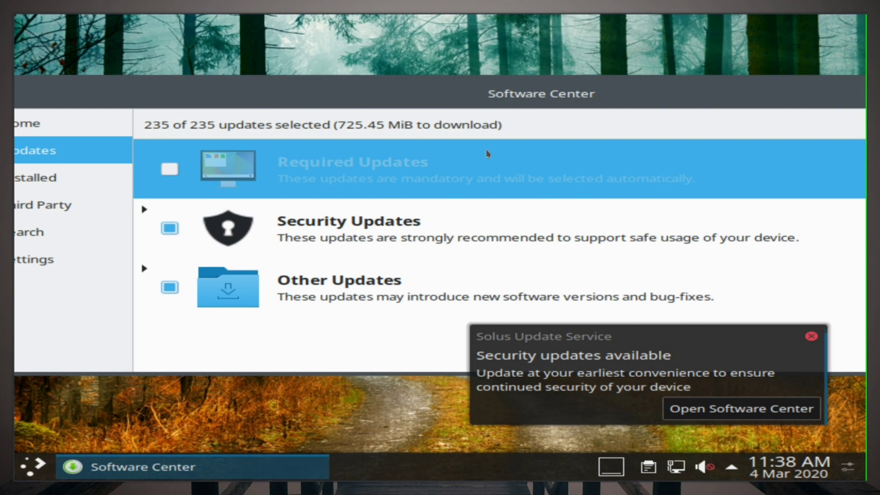
Step: Confirm installing all 235 updates (725.45 MiB) together with their dependencies
double_click(580, 104)
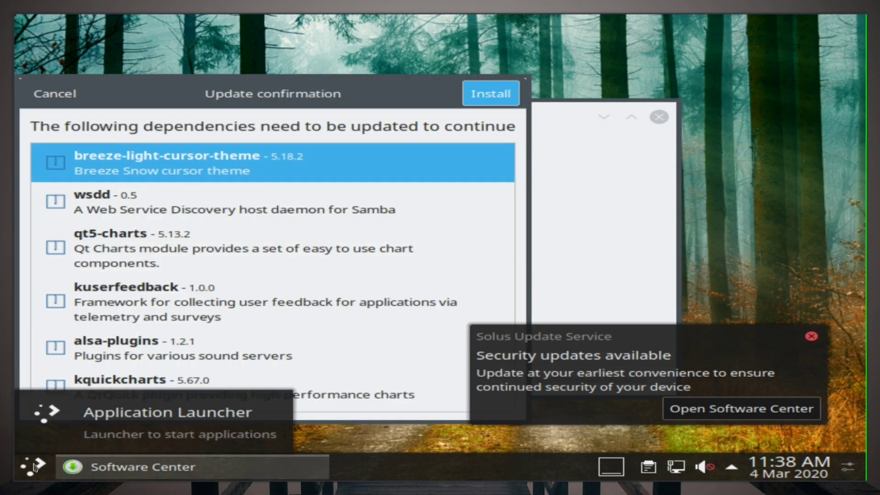
click(491, 93)
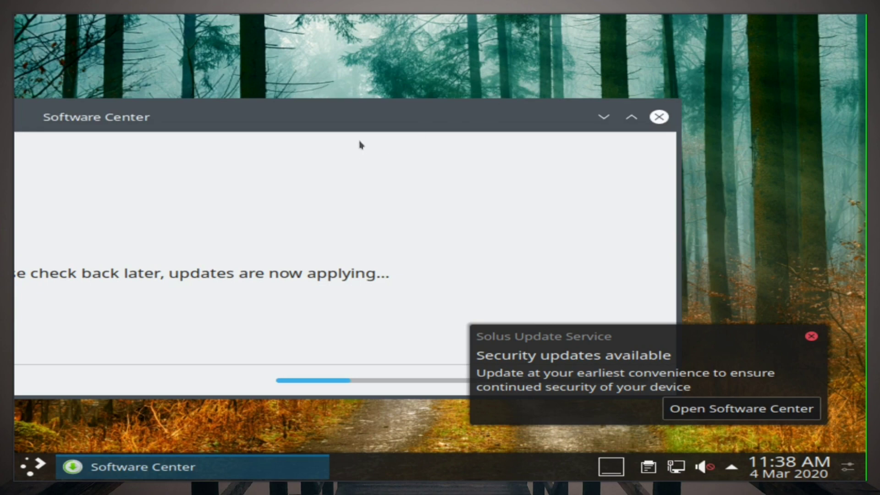
drag(366, 128, 414, 61)
Step: Minimize Software Center, open SuperTuxKart via a 'super' search, dismiss the notice, reopen the launcher
click(648, 40)
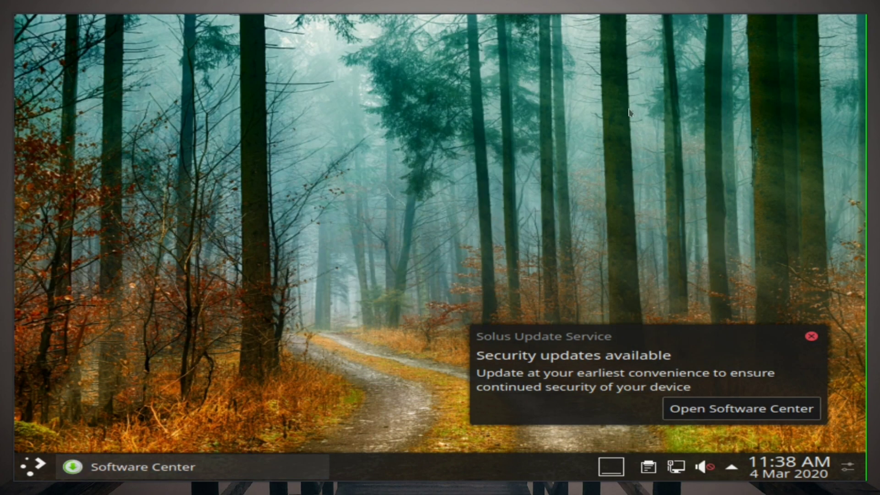
click(29, 467)
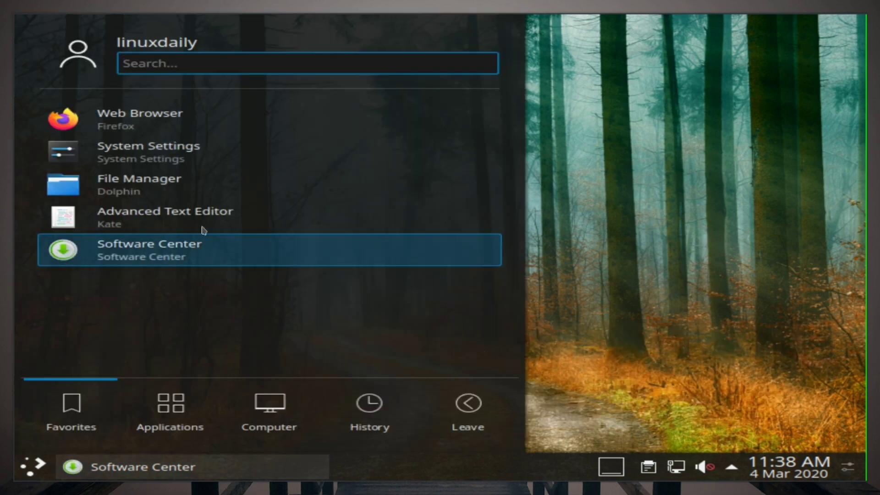
text(super)
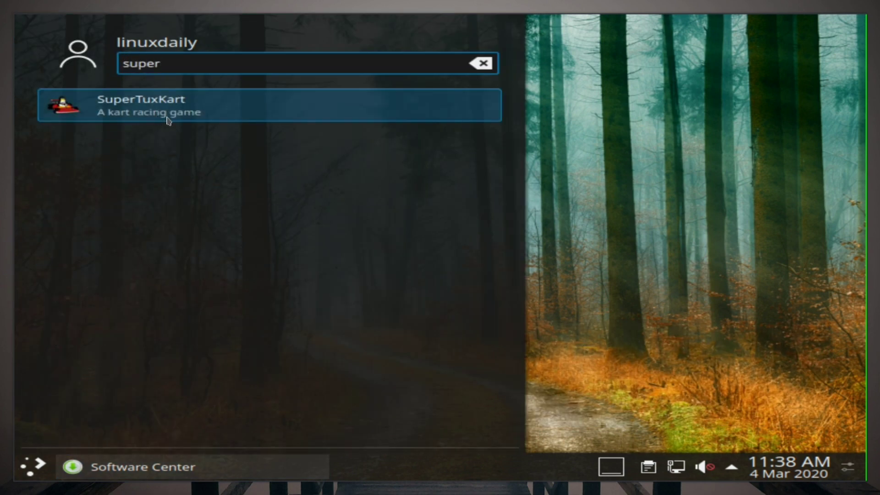
click(650, 211)
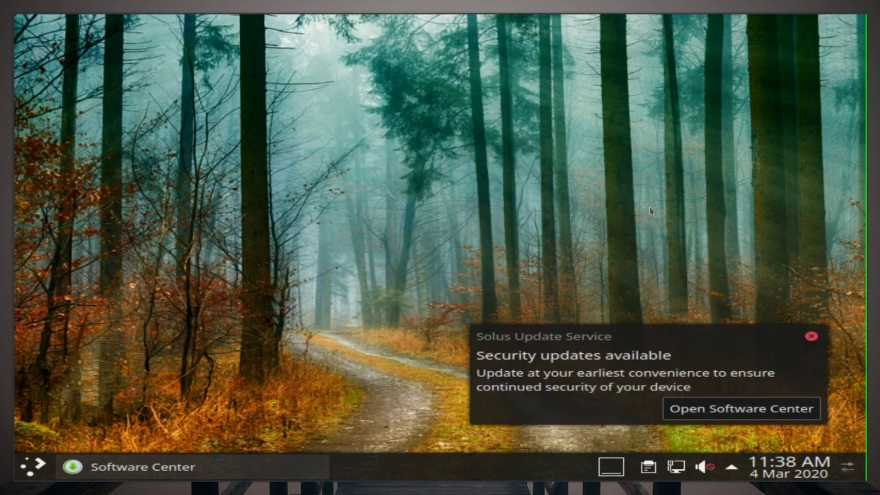
click(811, 335)
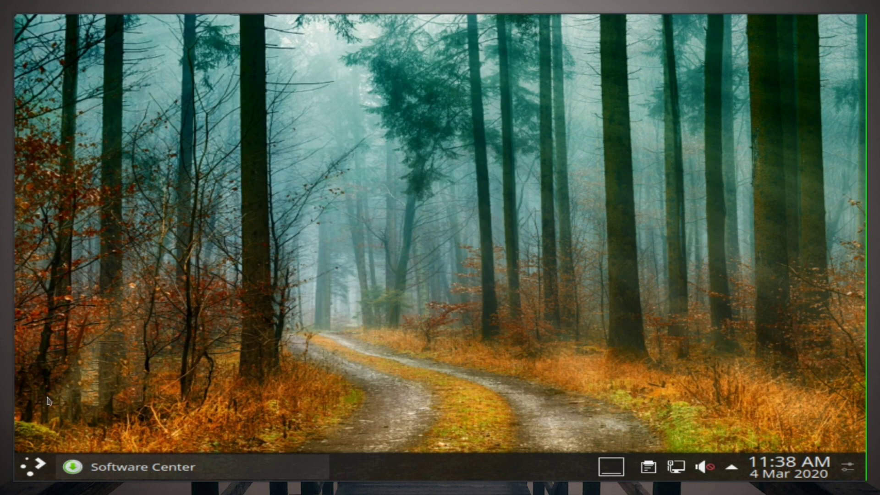
click(46, 453)
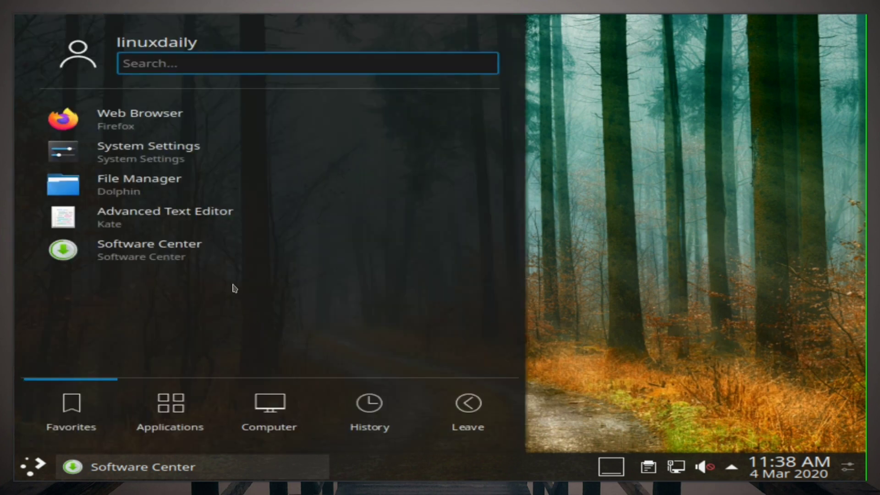
Step: Bring Software Center back up and reposition its window on screen
click(217, 473)
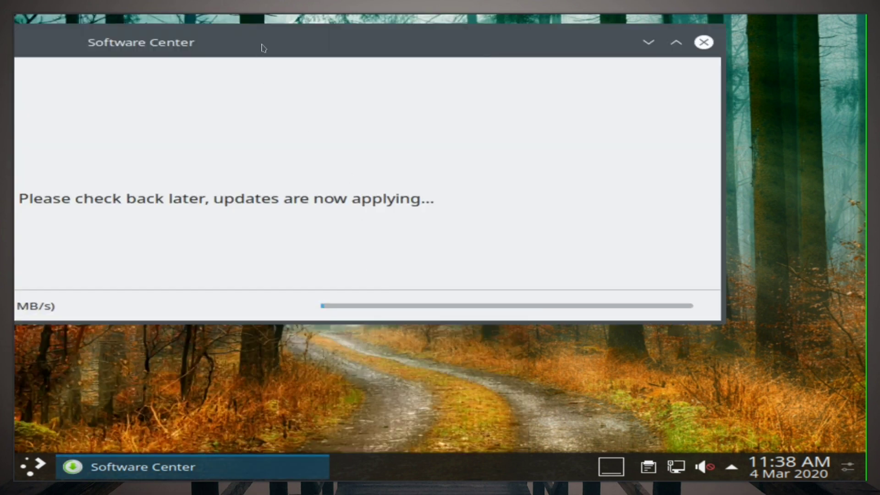
drag(261, 47, 647, 60)
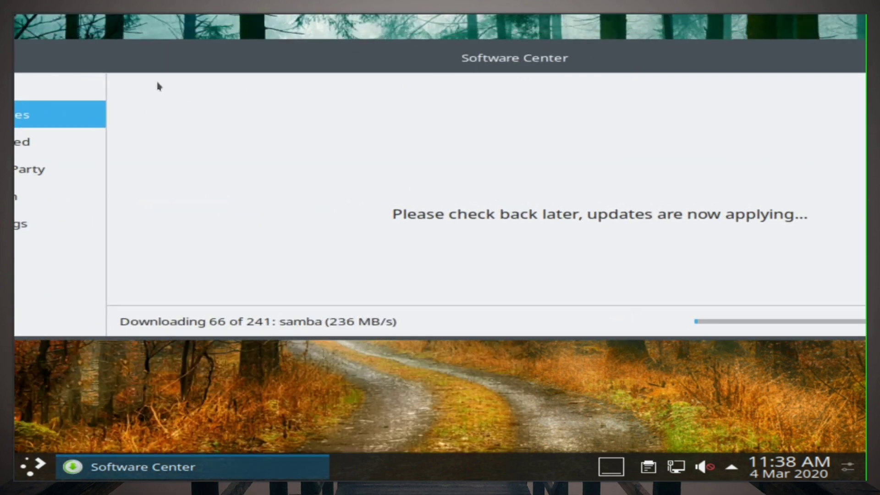
drag(177, 62, 262, 37)
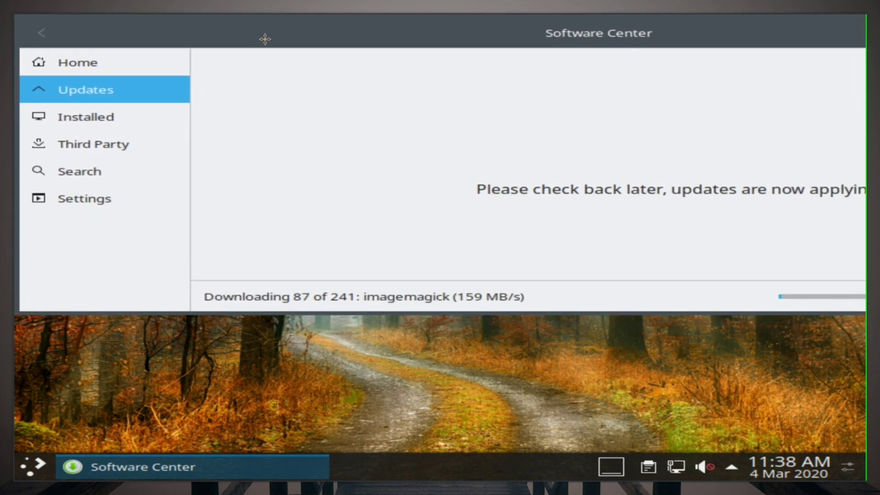
mouse_move(265, 38)
mouse_down()
mouse_move(379, 83)
mouse_move(264, 39)
mouse_up()
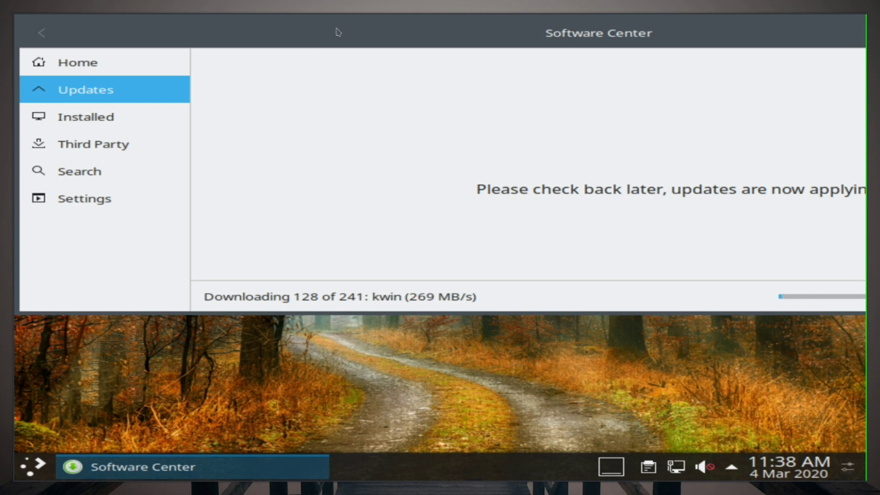
drag(338, 32, 15, 15)
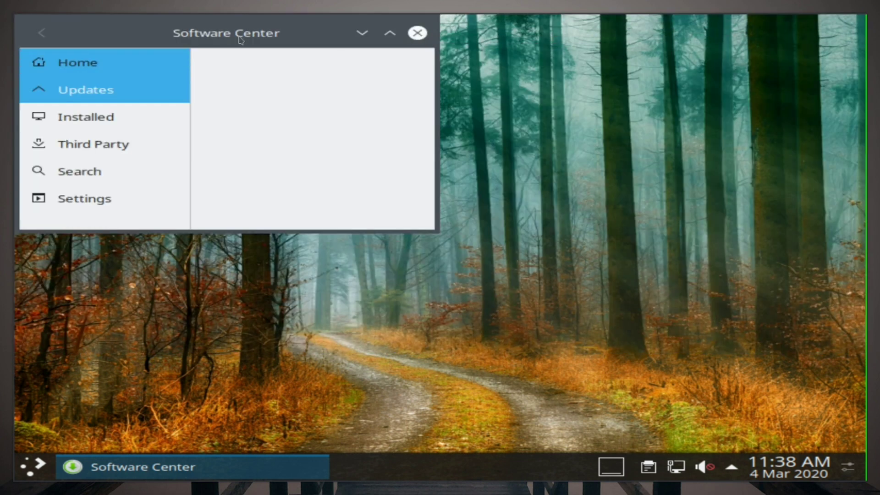
drag(296, 33, 802, 49)
Step: Check the update download progress (package 136 of 241), then close Software Center and open the launcher
click(152, 79)
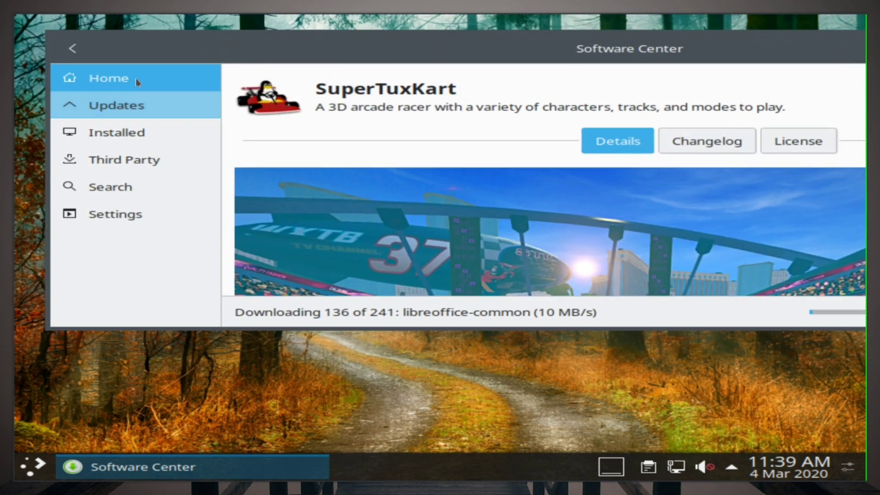
click(137, 161)
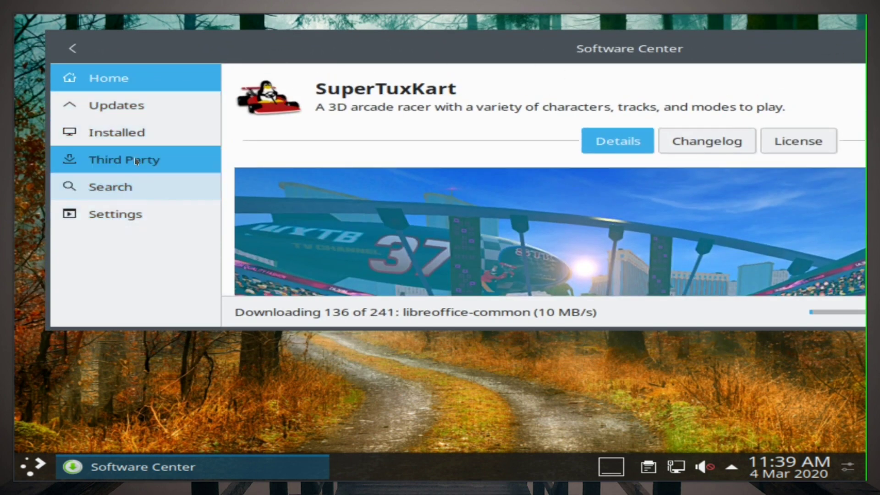
click(135, 106)
click(147, 87)
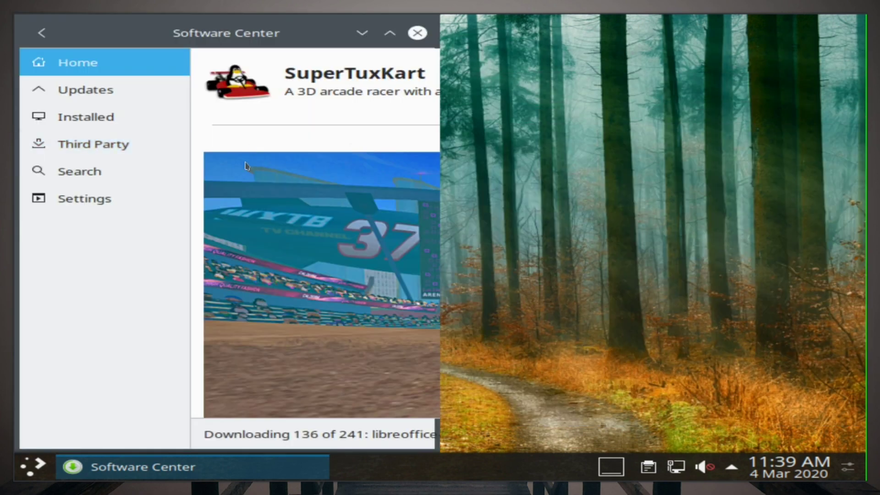
click(417, 32)
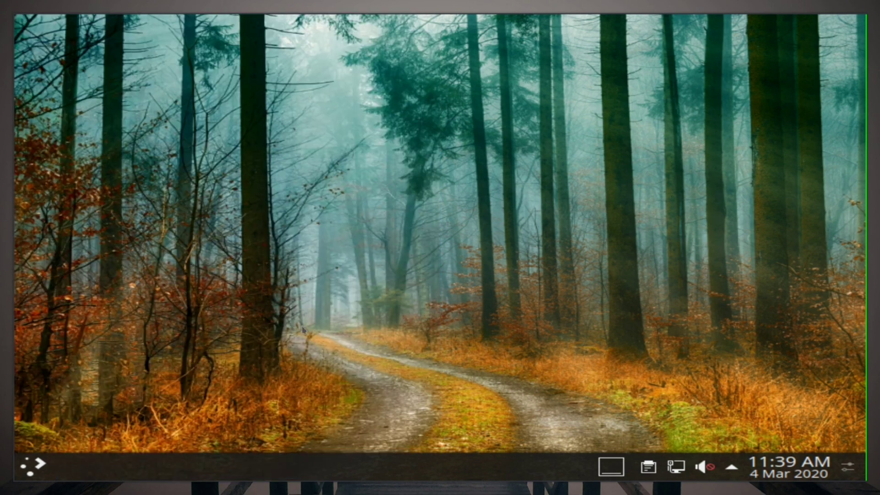
click(33, 470)
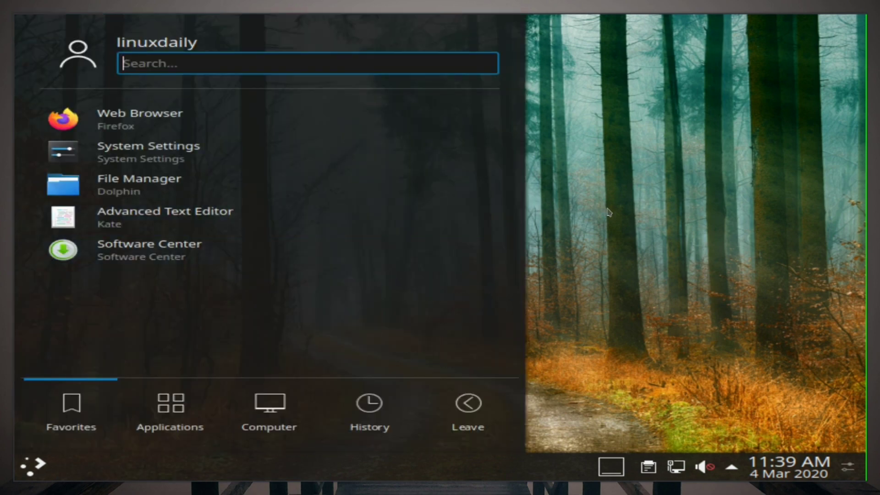